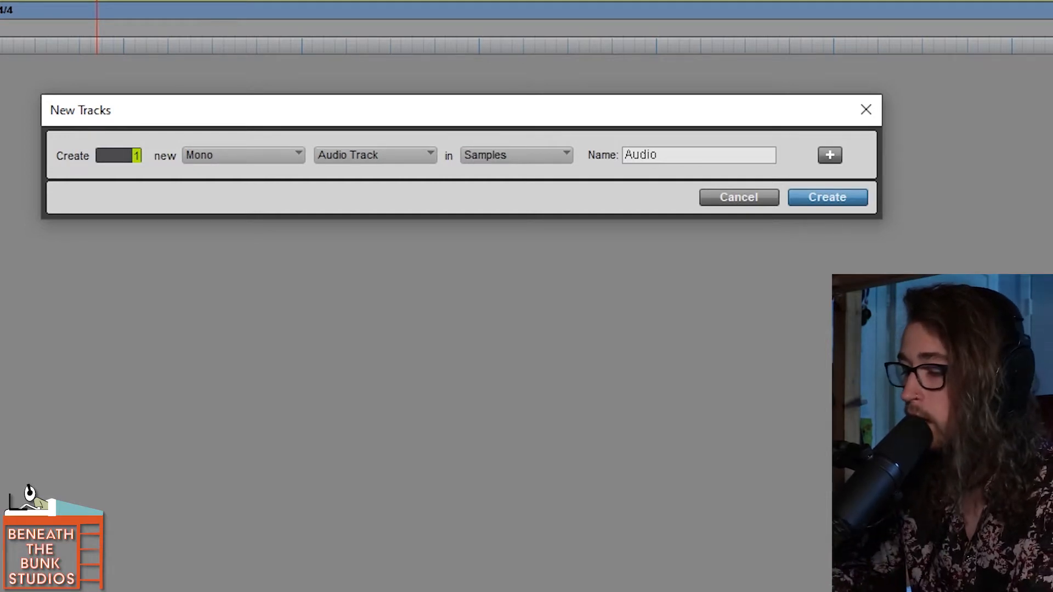
Cycle through the channel formats and track types for a new track, returning to a mono audio track
key("ctrl+Right")
key("ctrl+Left")
key("ctrl+Up")
key("ctrl+Down")
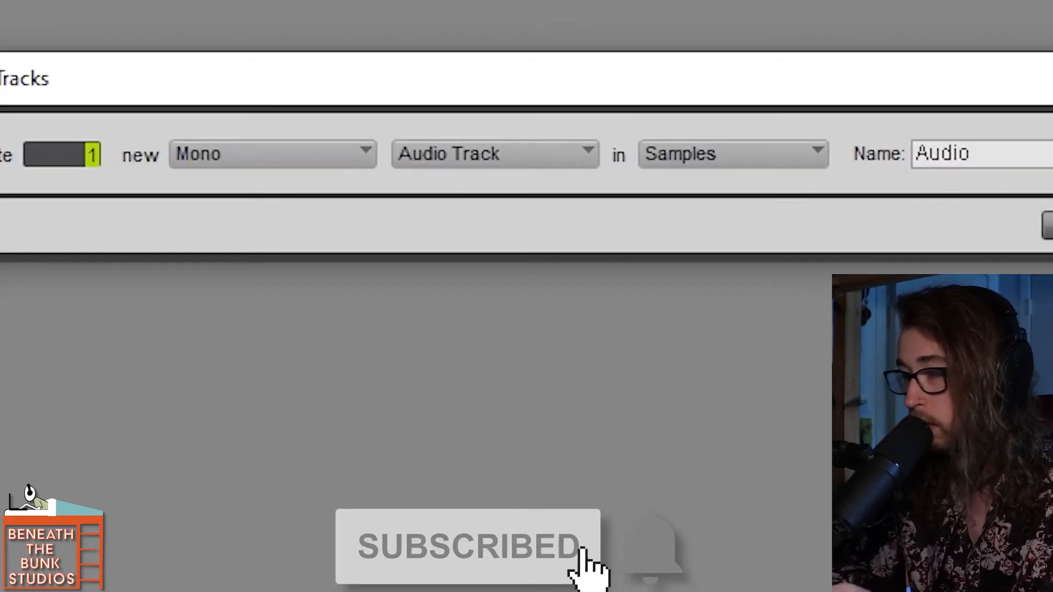
key("ctrl+Right")
key("ctrl+Left")
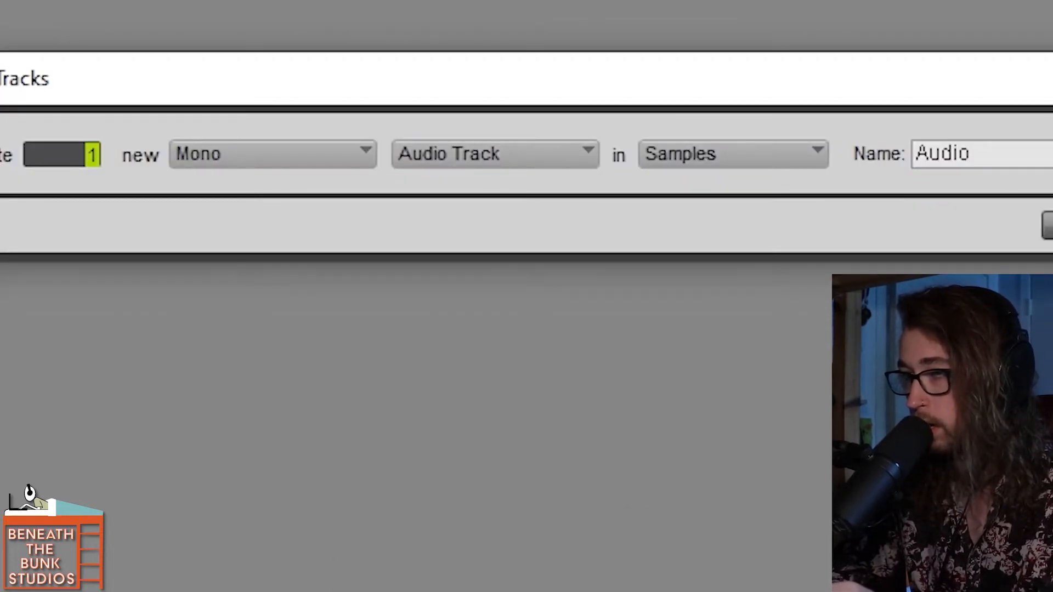
key("ctrl+Right")
key("ctrl+Left")
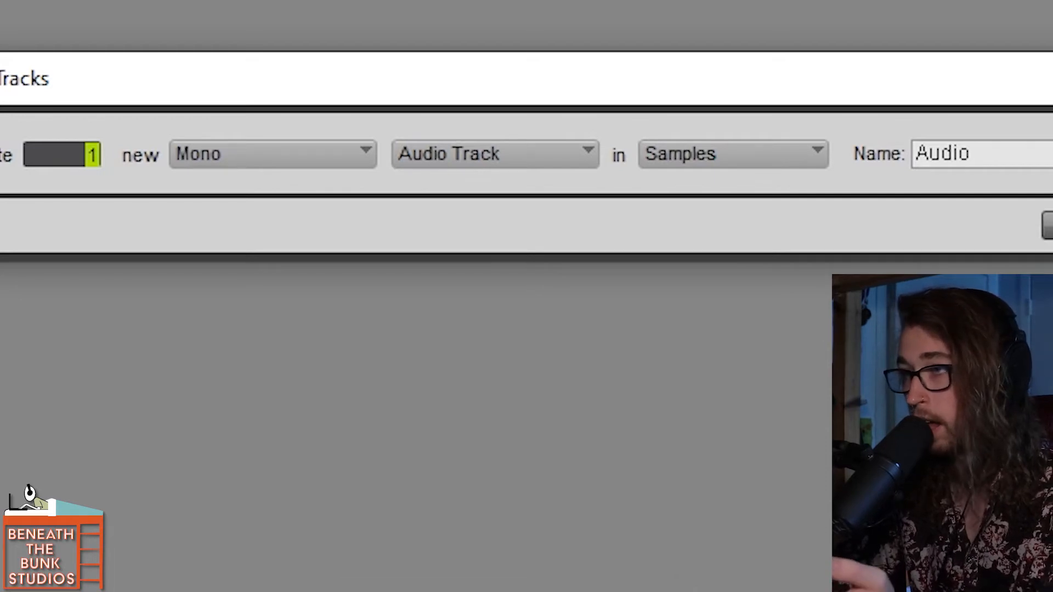
Browse the available types for the new track, going from Audio Track past VCA Master to Vacuum
key("ctrl+Up")
key("ctrl+Down")
key("ctrl+Up")
key("ctrl+Down")
key("ctrl+Down")
key("ctrl+Down")
key("ctrl+Down")
key("ctrl+Down")
key("ctrl+Down")
key("ctrl+Down")
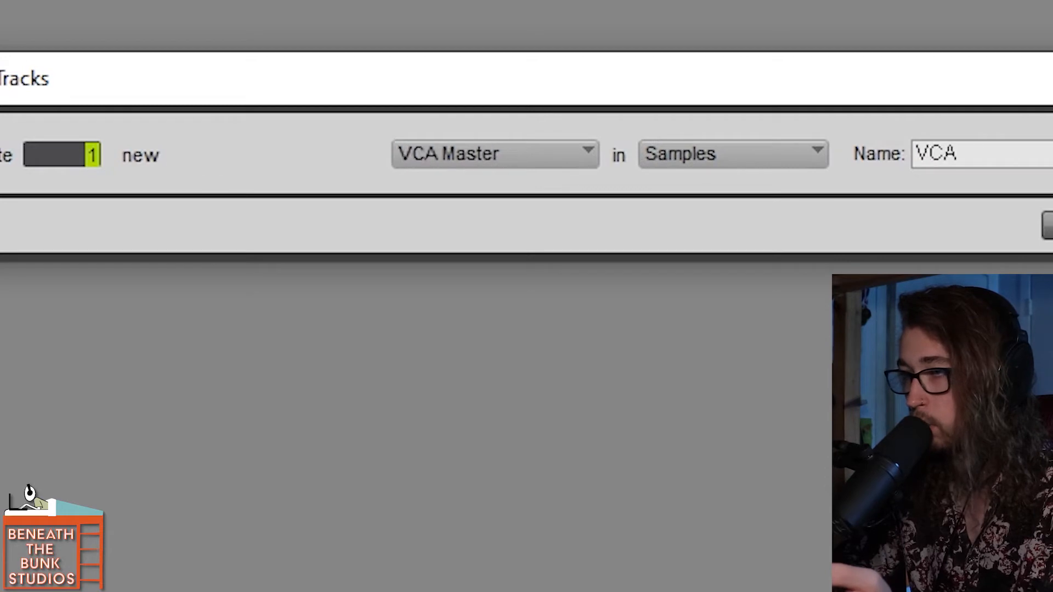
key("ctrl+Down")
key("ctrl+Down")
key("ctrl+Down")
key("ctrl+Down")
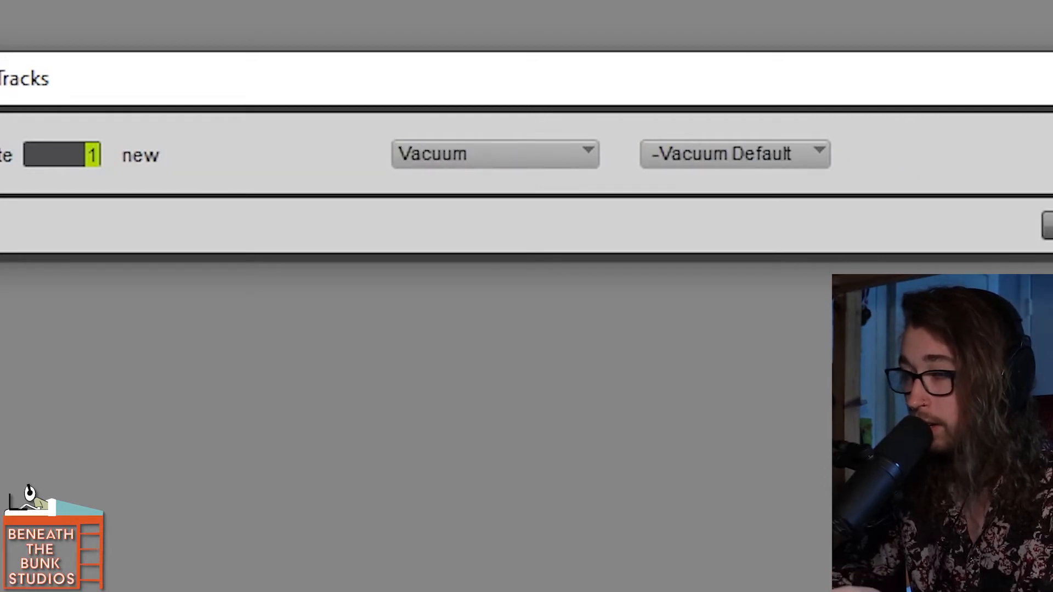
Browse the synth categories for the new track and settle on Synth Lead Poly
key("ctrl+Down")
key("ctrl+Down")
key("ctrl+Down")
key("ctrl+Up")
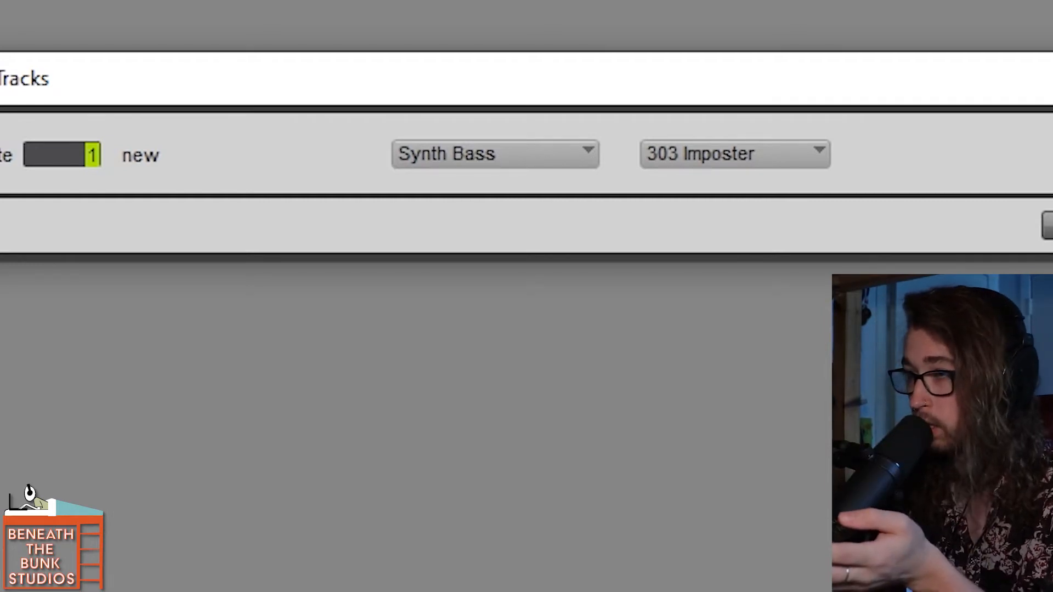
key("ctrl+Down")
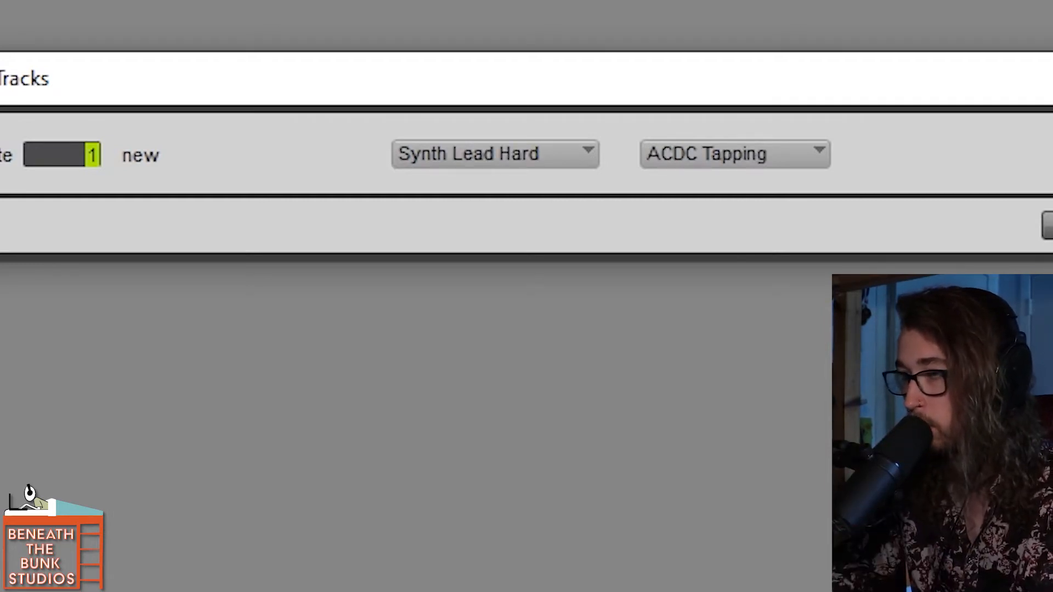
key("ctrl+Up")
key("ctrl+Up")
key("ctrl+Up")
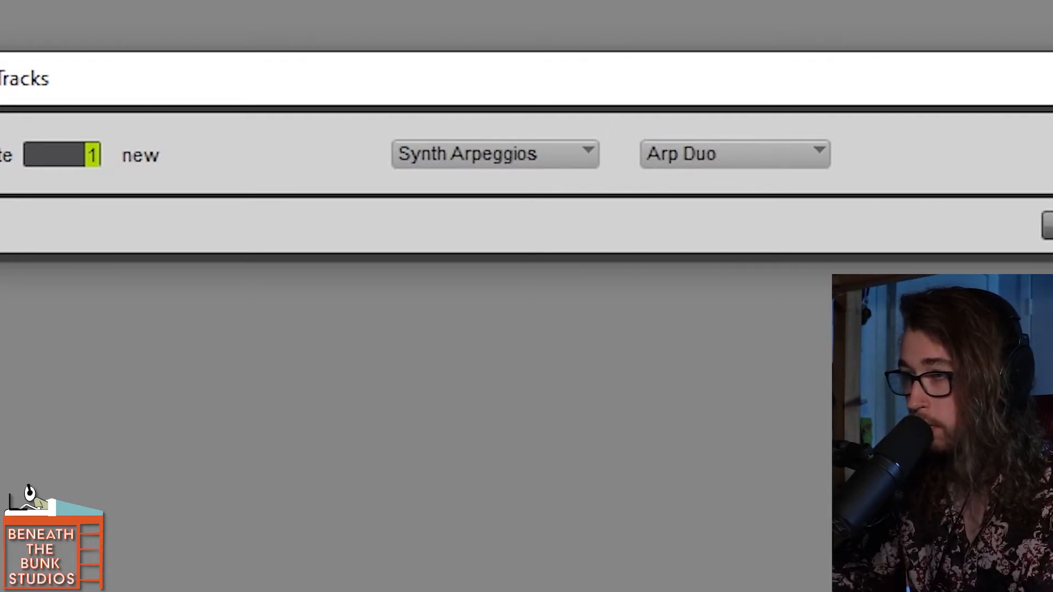
key("ctrl+Down")
key("ctrl+Down")
key("ctrl+Down")
key("ctrl+Down")
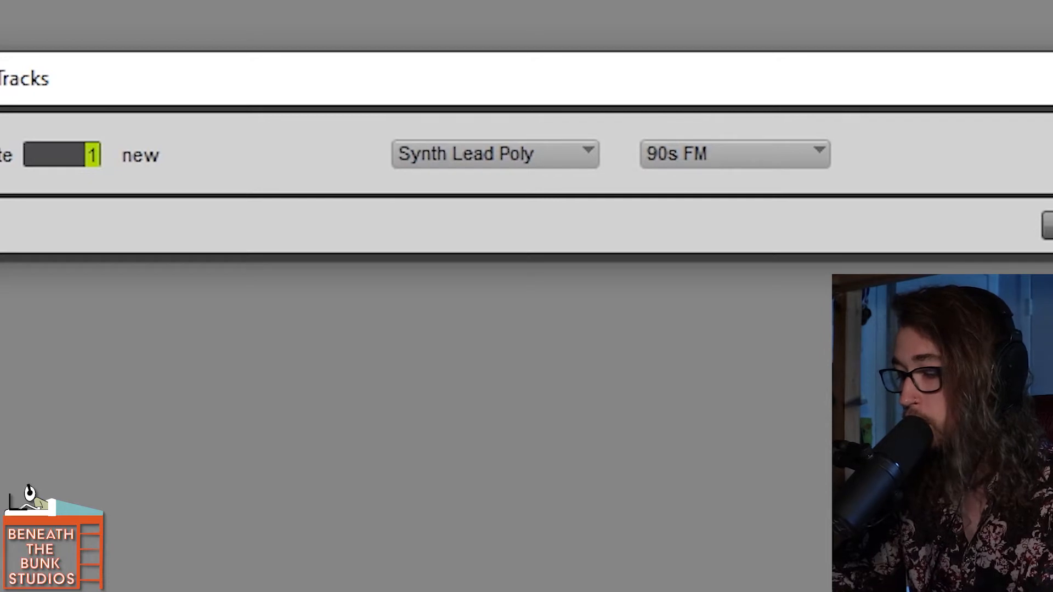
Browse the Synth Lead Poly presets for the new track, from 90s FM past Bruce the Saw and Percussive Backing
key("ctrl+Right")
key("ctrl+Right")
key("ctrl+Left")
key("ctrl+Right")
key("ctrl+Left")
key("ctrl+Right")
key("ctrl+Right")
key("ctrl+Right")
key("ctrl+Right")
key("ctrl+Right")
key("ctrl+Right")
key("ctrl+Right")
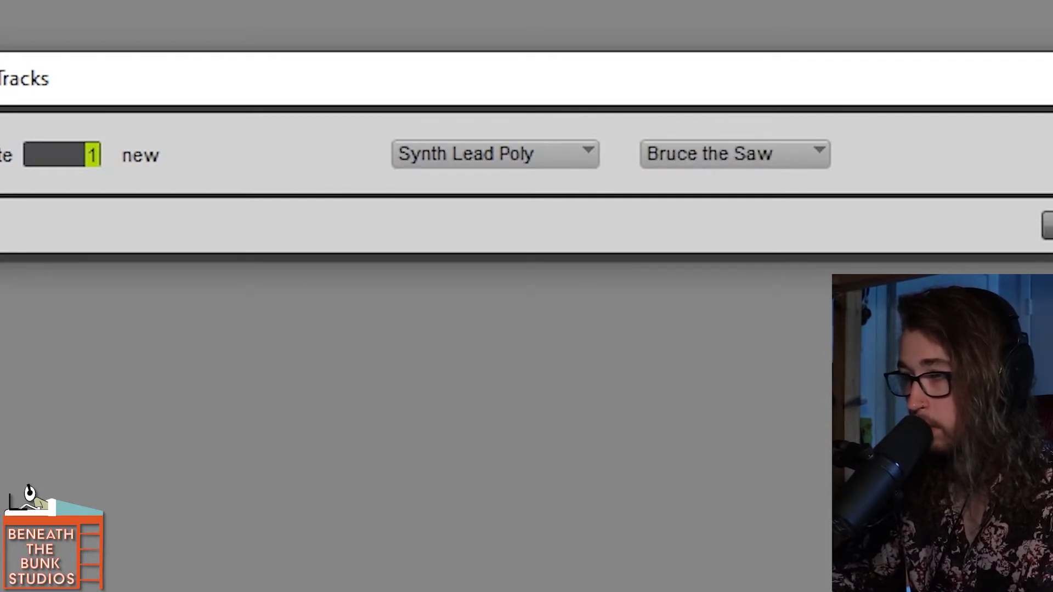
key("ctrl+Right")
key("ctrl+Right")
key("ctrl+Right")
key("ctrl+Right")
key("ctrl+Right")
key("ctrl+Right")
key("ctrl+Right")
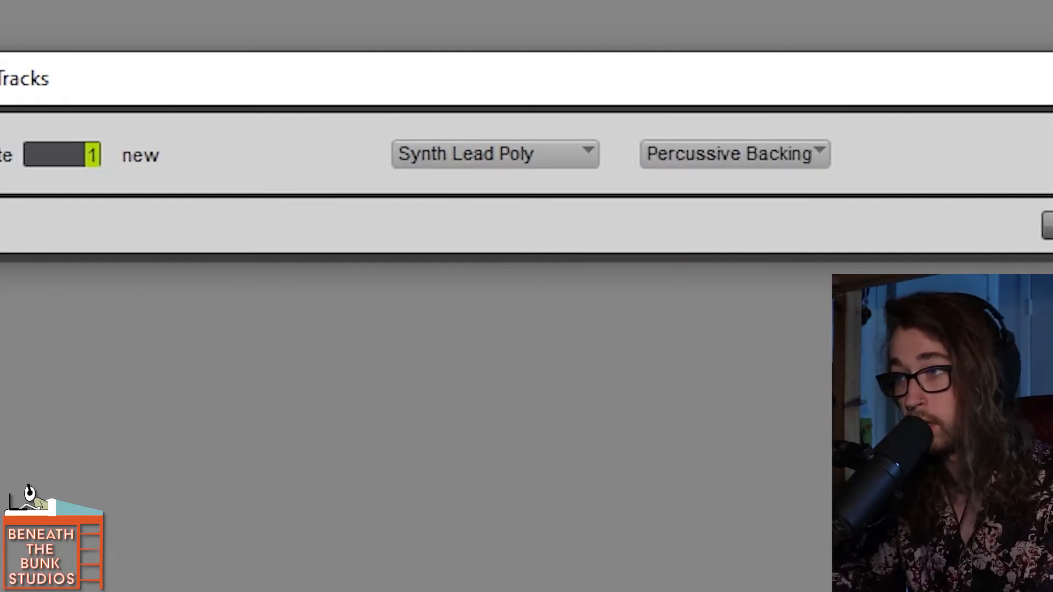
key("ctrl+Right")
key("ctrl+Right")
key("ctrl+Right")
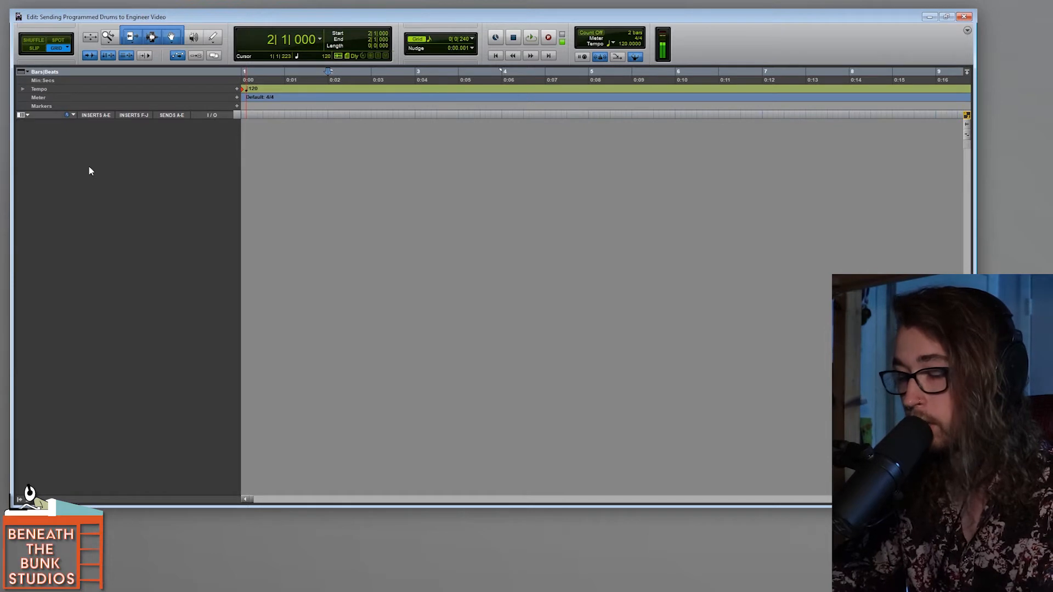
Create a new aux track with the current settings and delete it again
key("ctrl+shift+n")
key("Return")
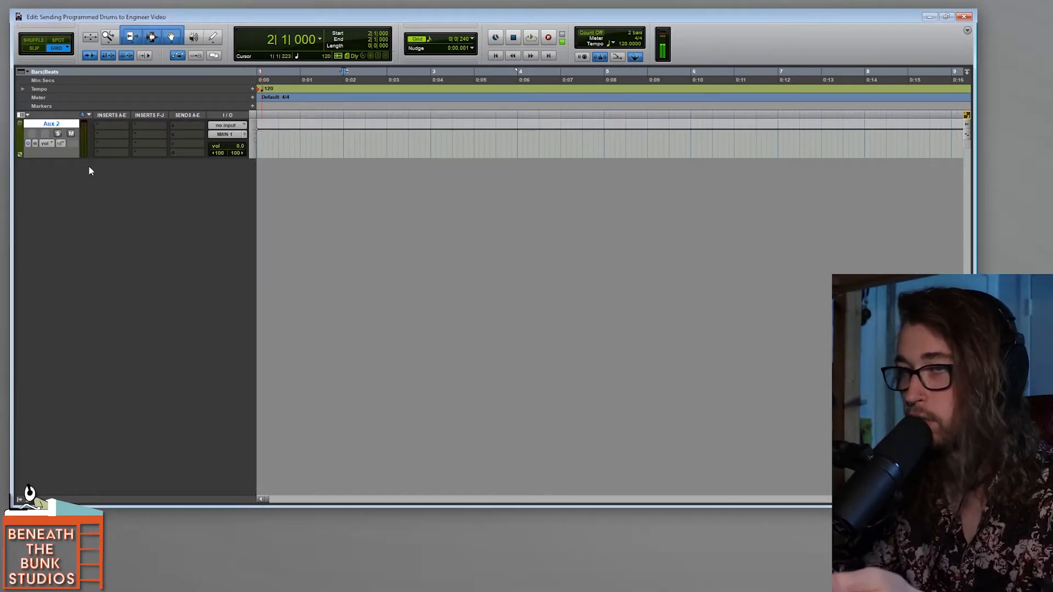
right_click(68, 124)
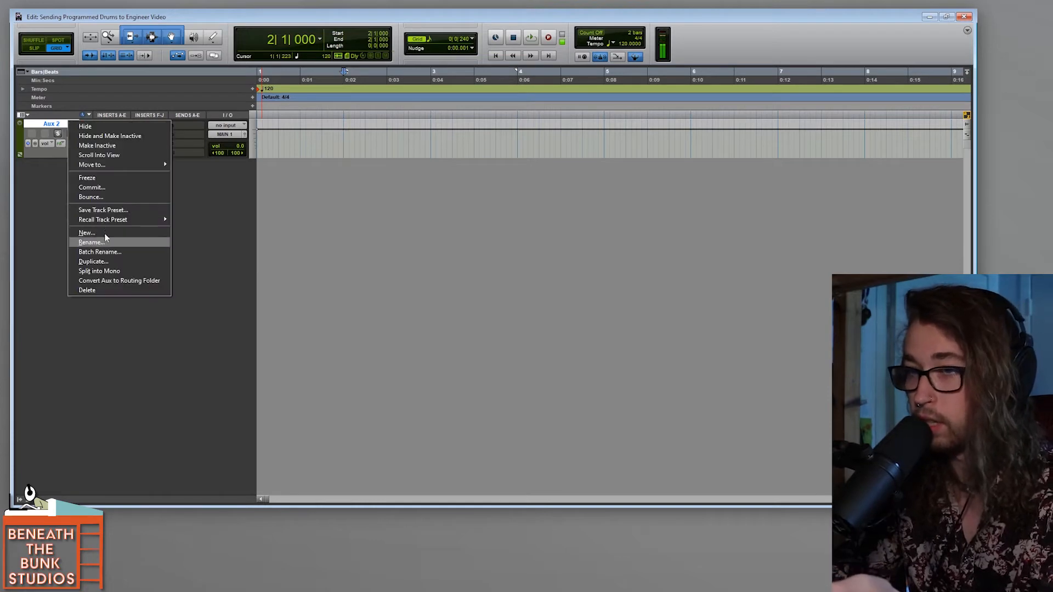
left_click(113, 294)
Create one new stereo Aux Input track in samples with the name Aux
left_click(220, 38)
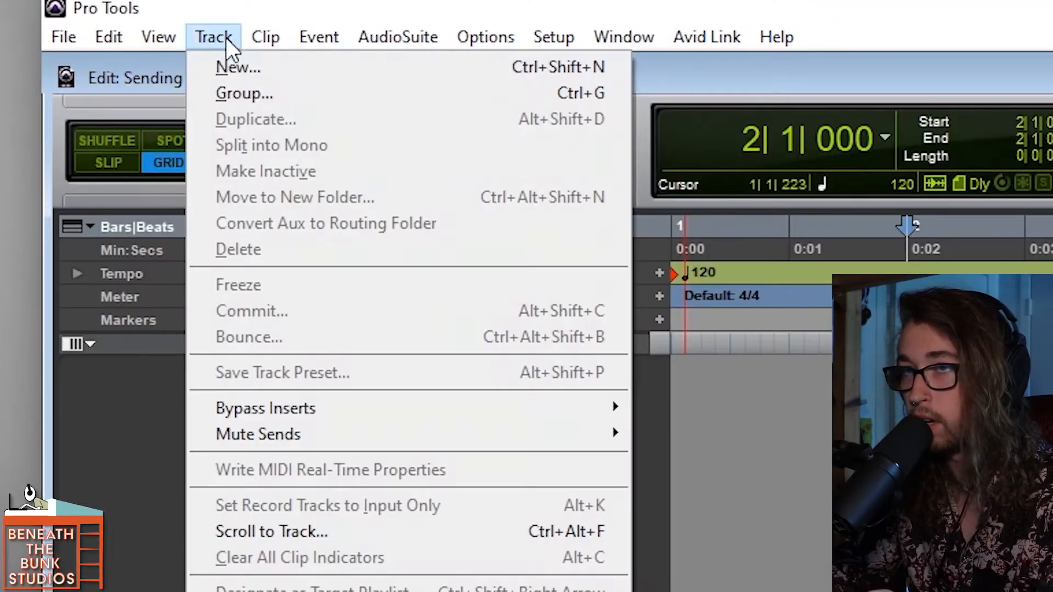
left_click(237, 67)
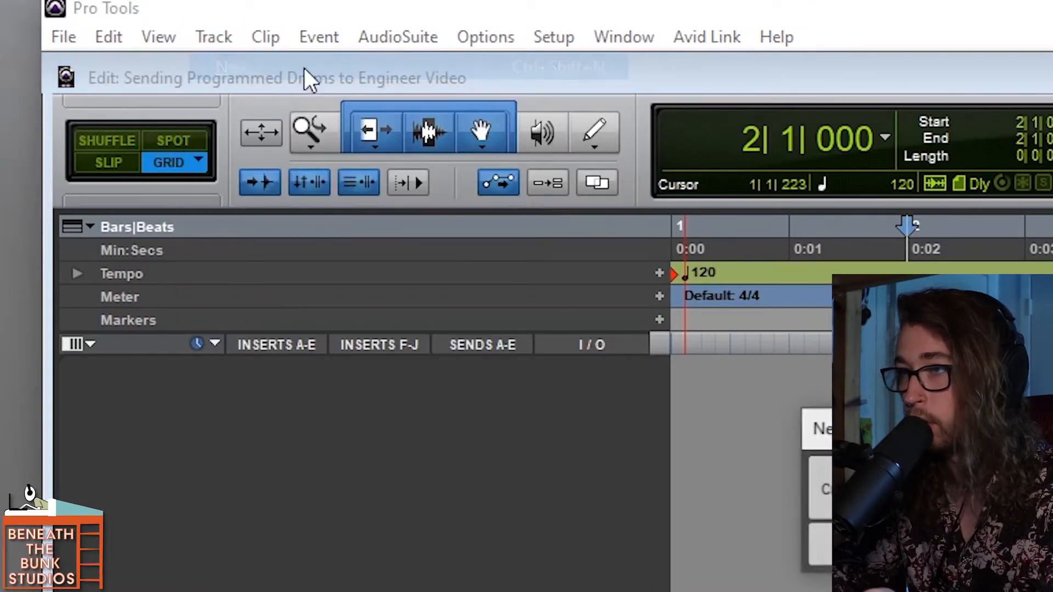
left_click(244, 141)
left_click(285, 183)
left_click(420, 144)
left_click(481, 229)
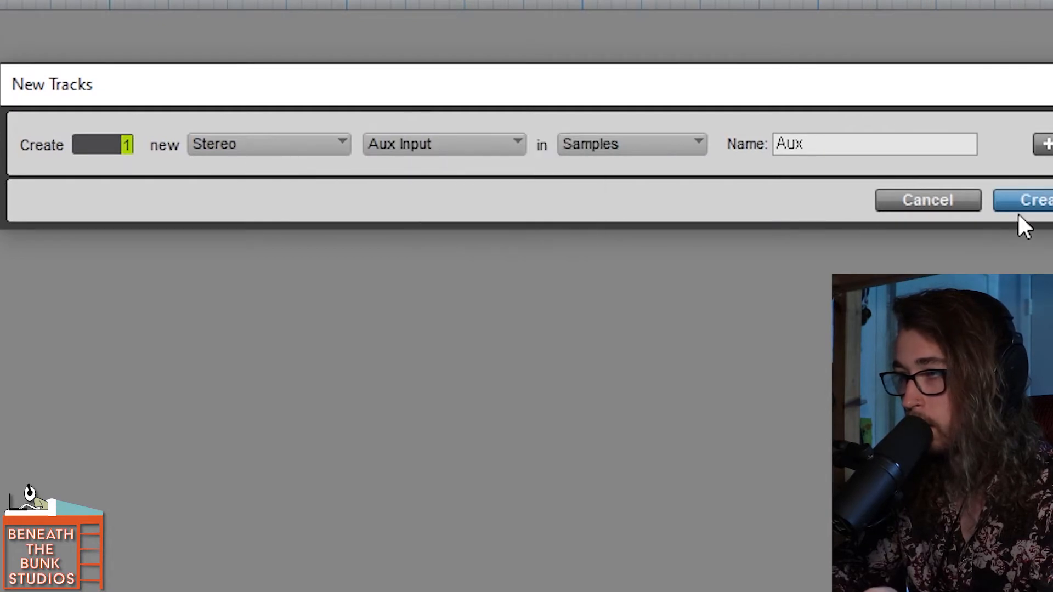
left_click(1019, 208)
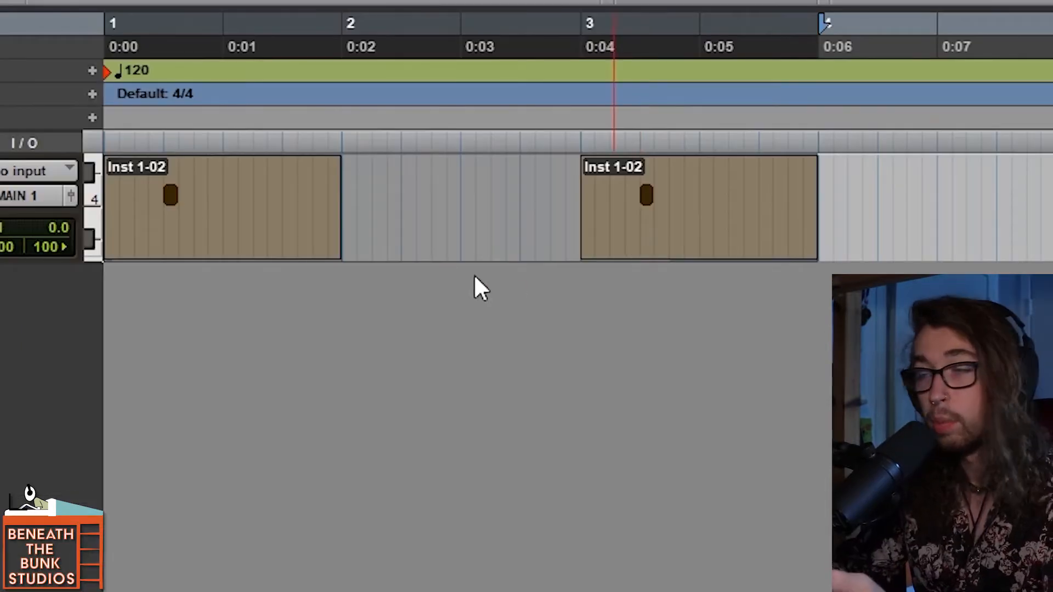
Select both instrument clips, including the empty bar between them, and consolidate them into one clip
left_click(228, 200)
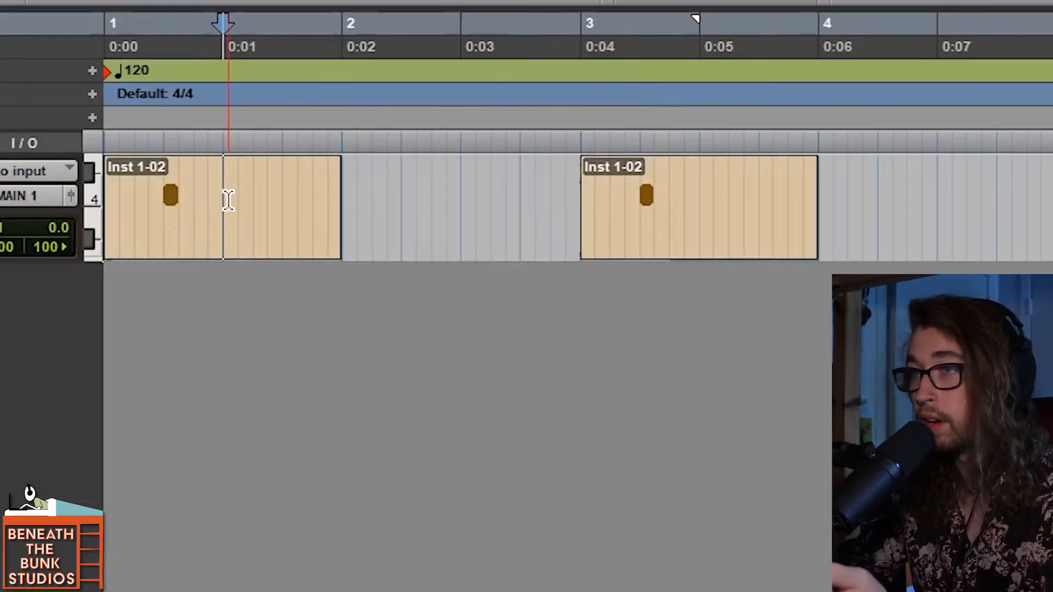
left_click(146, 227)
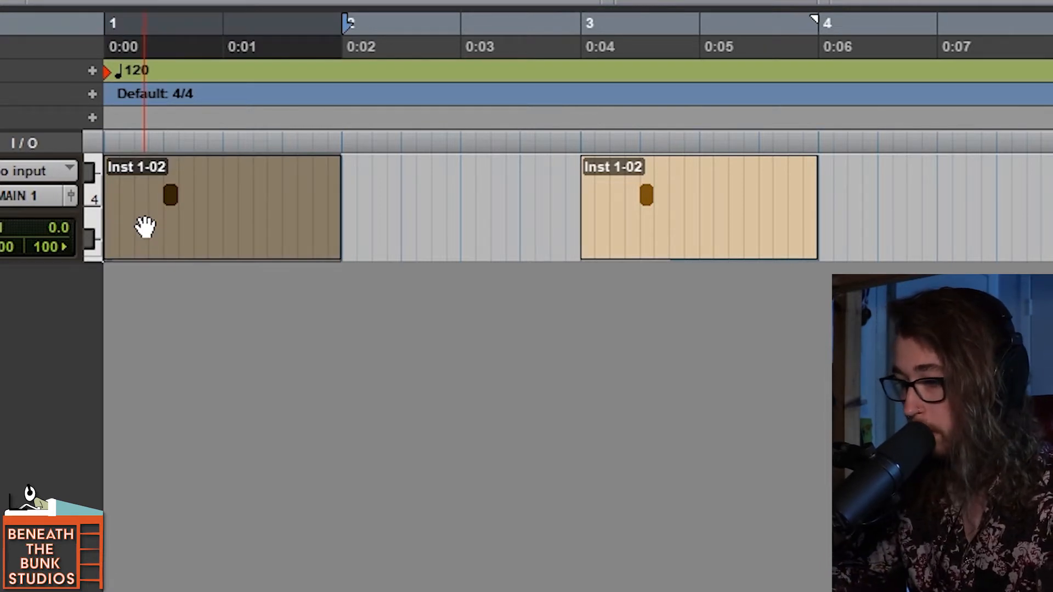
left_click(646, 250, "shift")
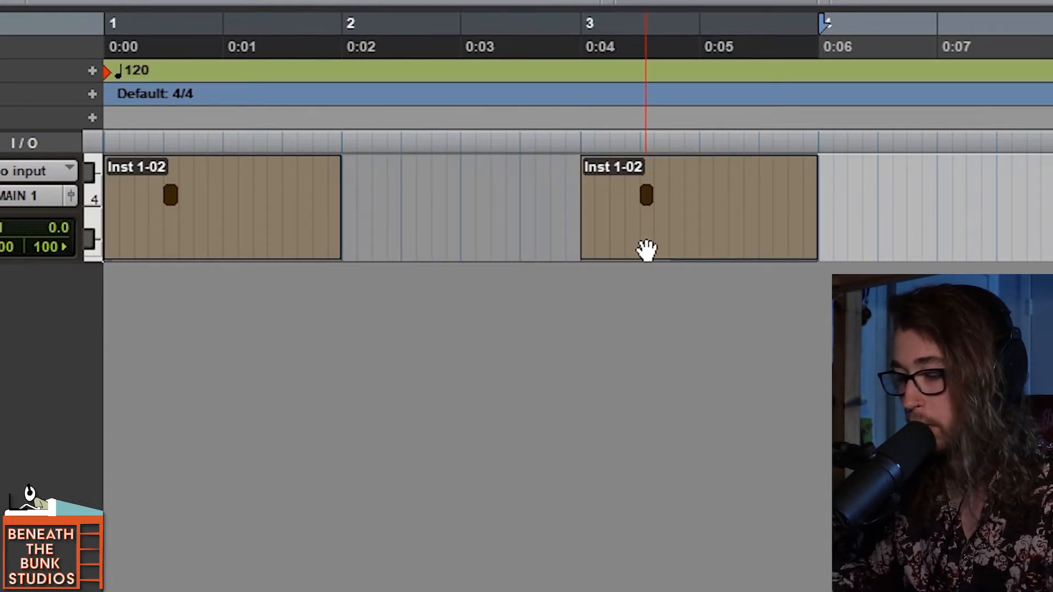
key("alt+shift+3")
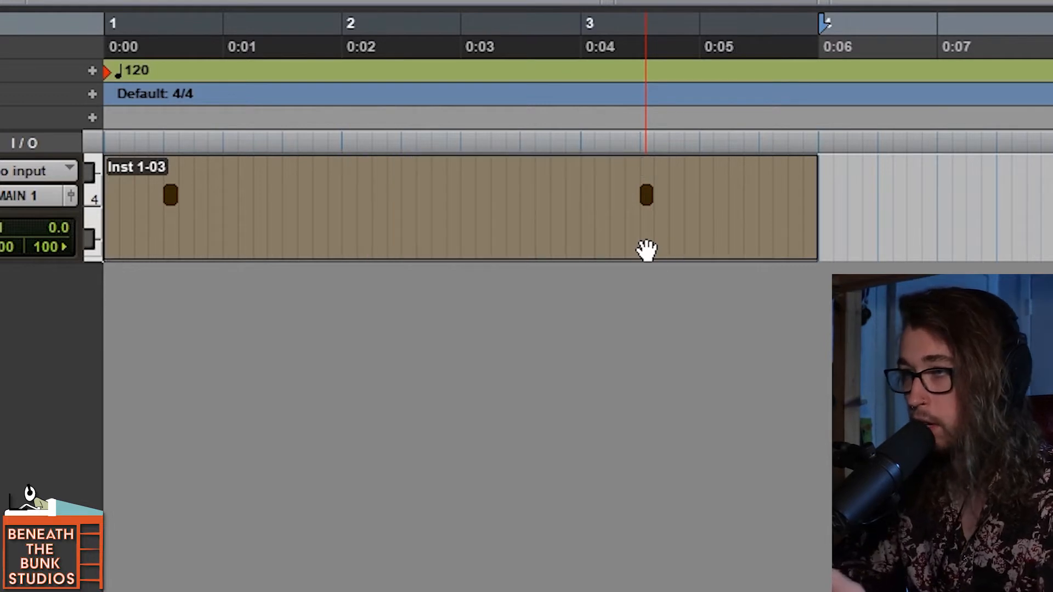
Extend the consolidated clip by one empty bar so that it ends at bar 5
left_click(875, 205)
left_click_drag(809, 212, 1043, 225)
left_click_drag(839, 201, 839, 202)
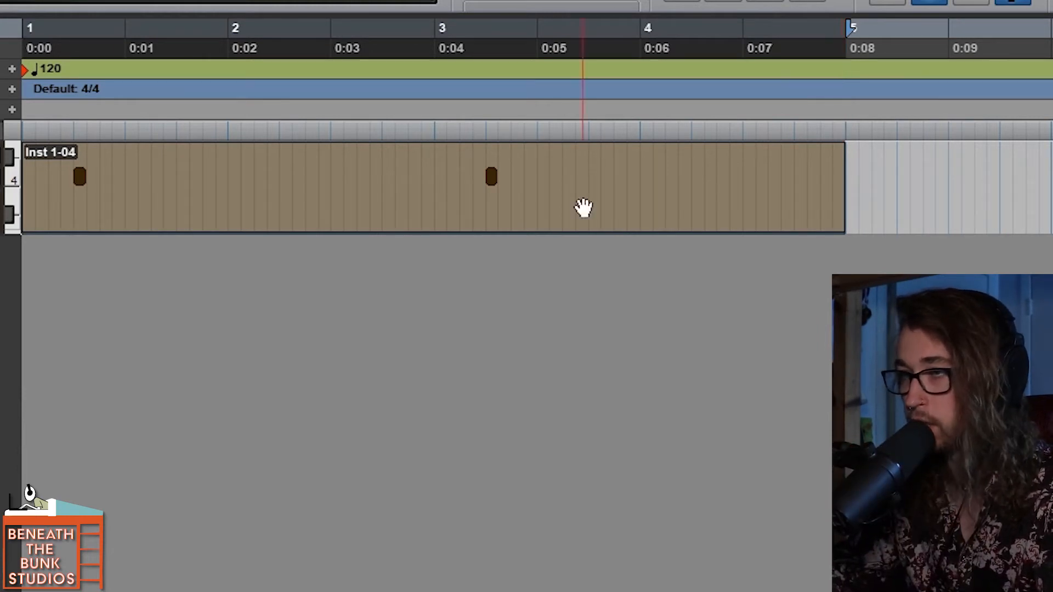
Place a copy of the four-bar clip further along the same track, starting at 11|3|000
left_click_drag(48, 164, 845, 177)
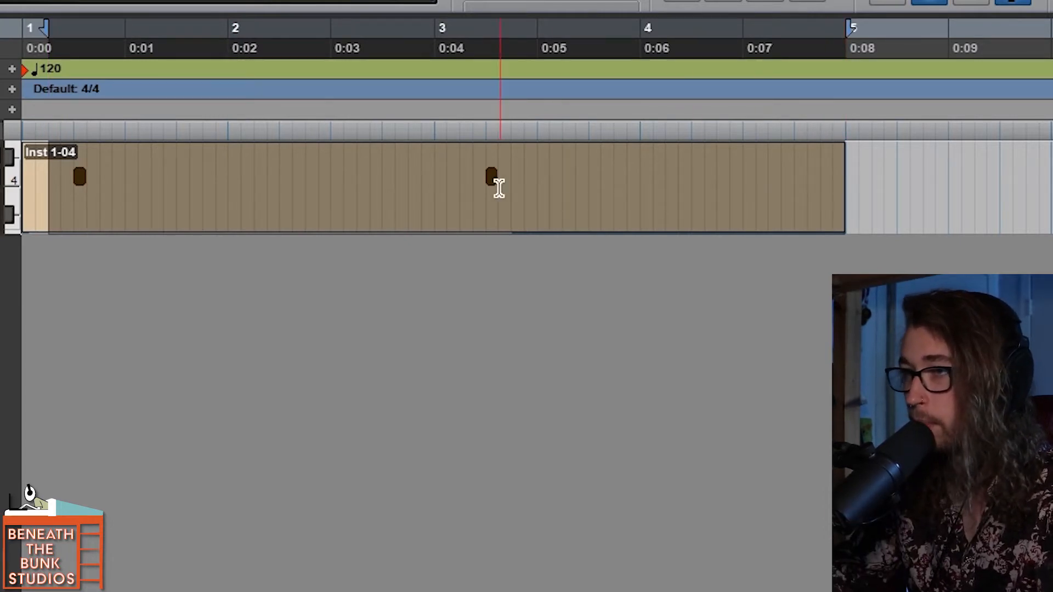
left_click(405, 222)
left_click_drag(260, 222, 1052, 214)
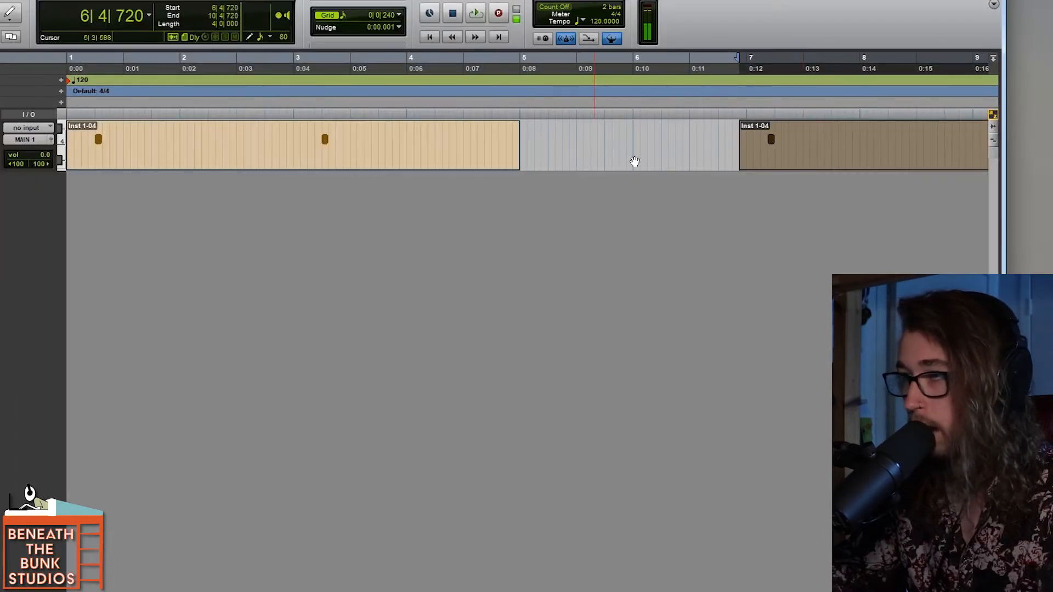
left_click_drag(774, 156, 996, 156)
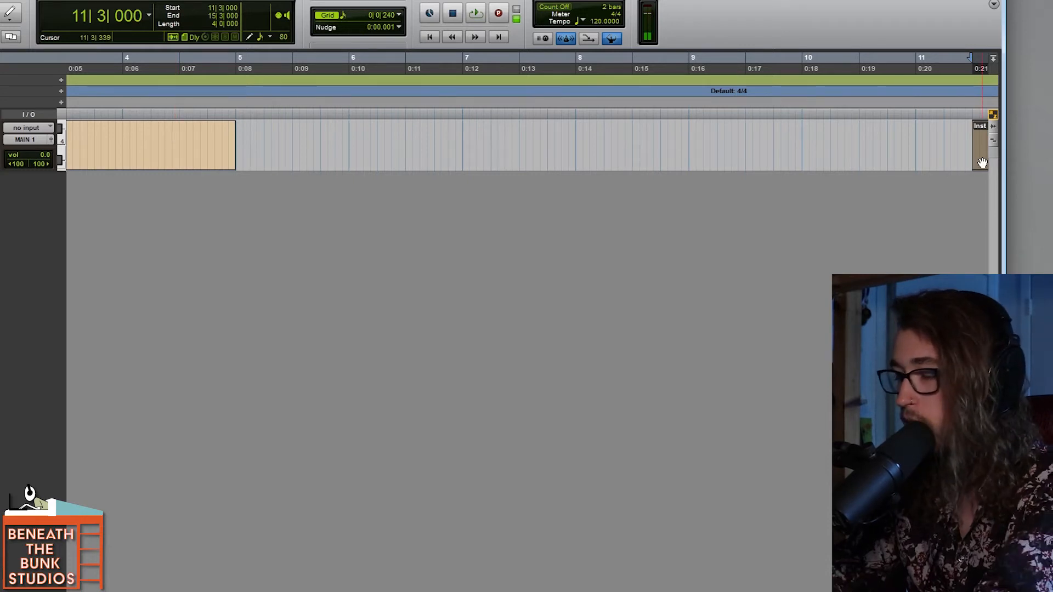
scroll(254, 148, "left", 5)
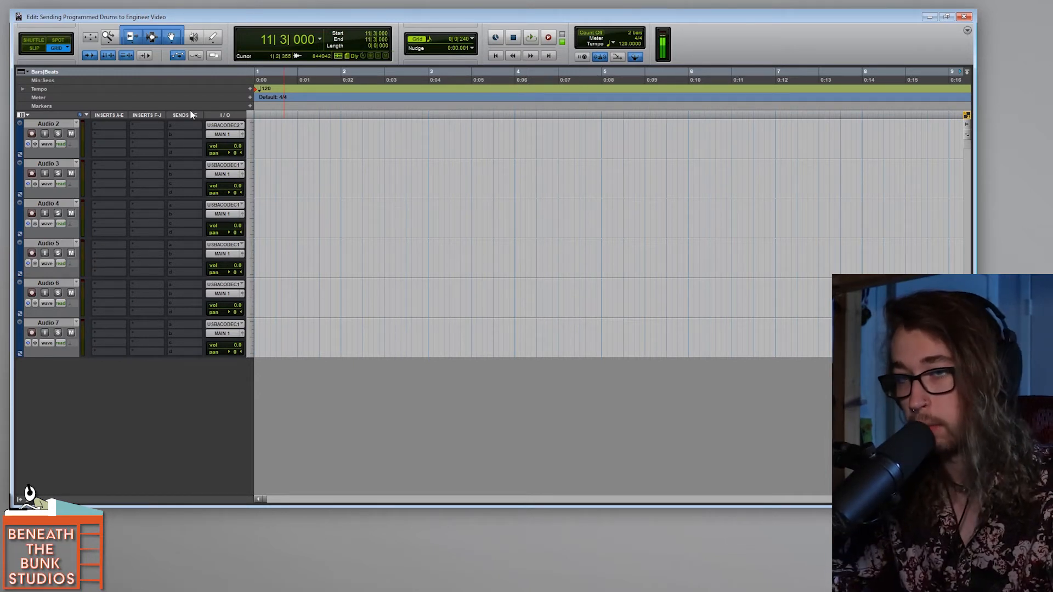
Rename the track Audio 2 as DRUMS
double_click(64, 122)
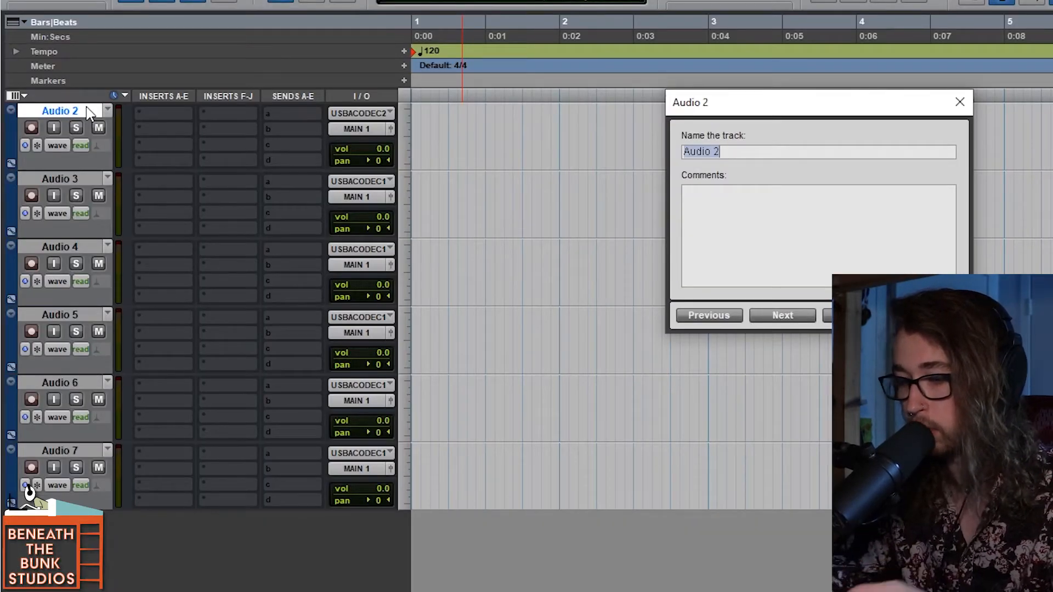
key("Right")
key("BackSpace")
key("BackSpace")
key("BackSpace")
key("BackSpace")
key("BackSpace")
key("BackSpace")
key("BackSpace")
type("DRUMS")
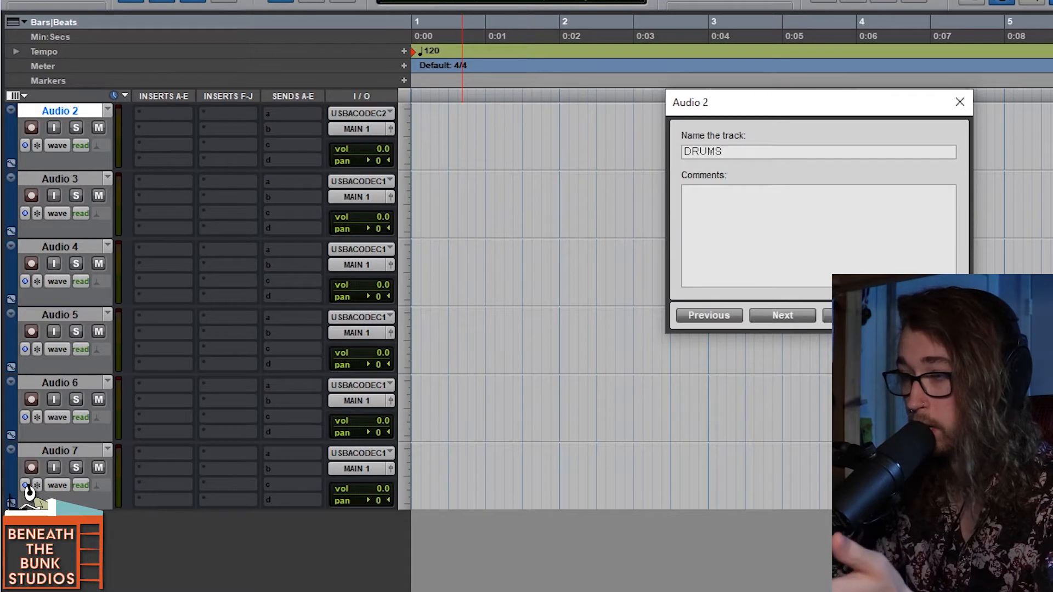
key("Return")
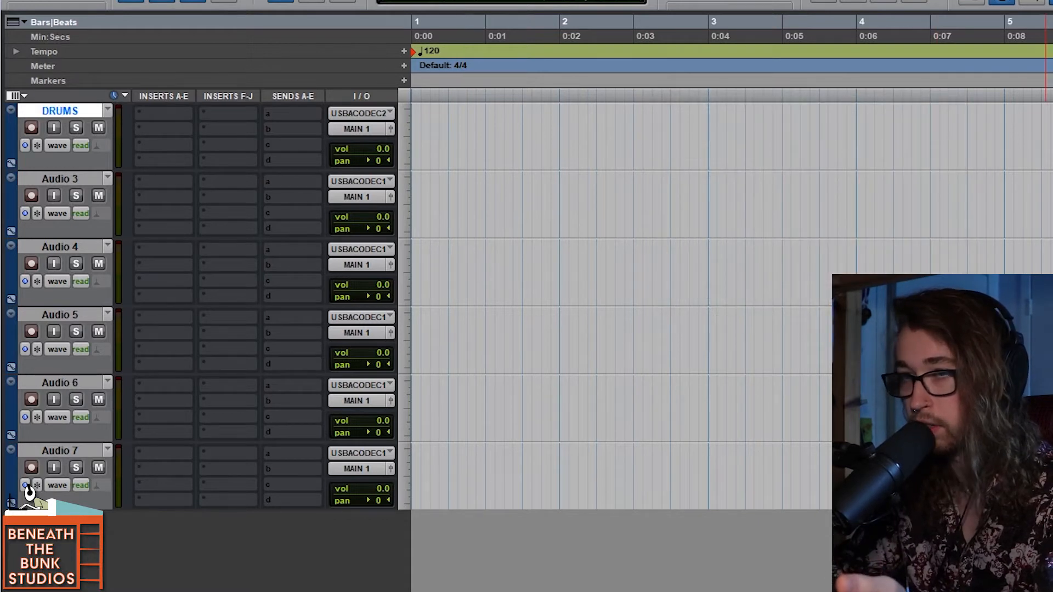
Rename the track Audio 3 as GUITAR
double_click(84, 179)
type("GUITAR")
key("Return")
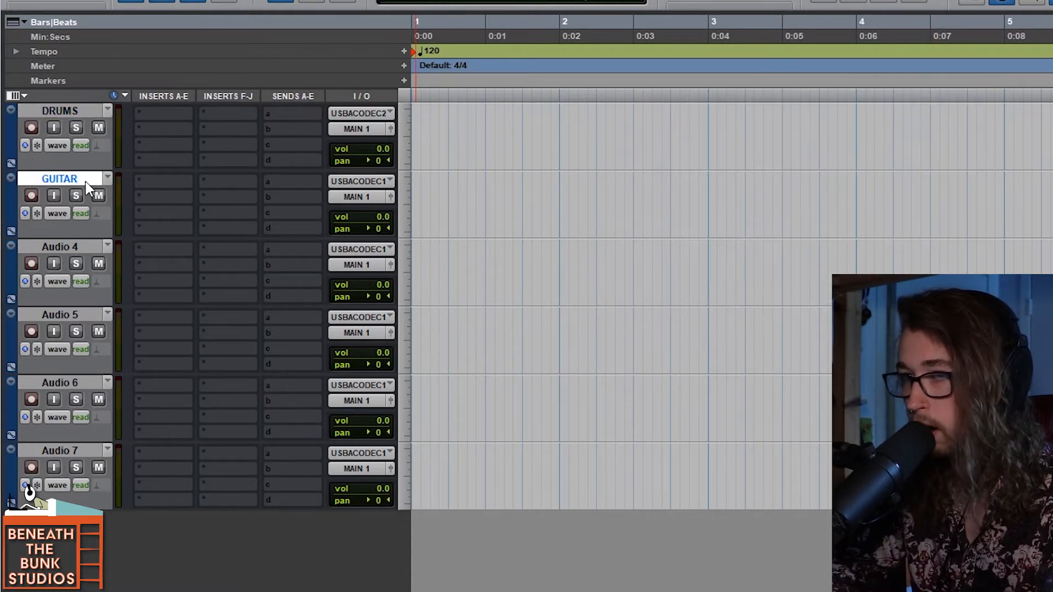
Name the first three tracks DRUMS, GUITAR and BASS in a row without closing the track naming dialog
double_click(65, 109)
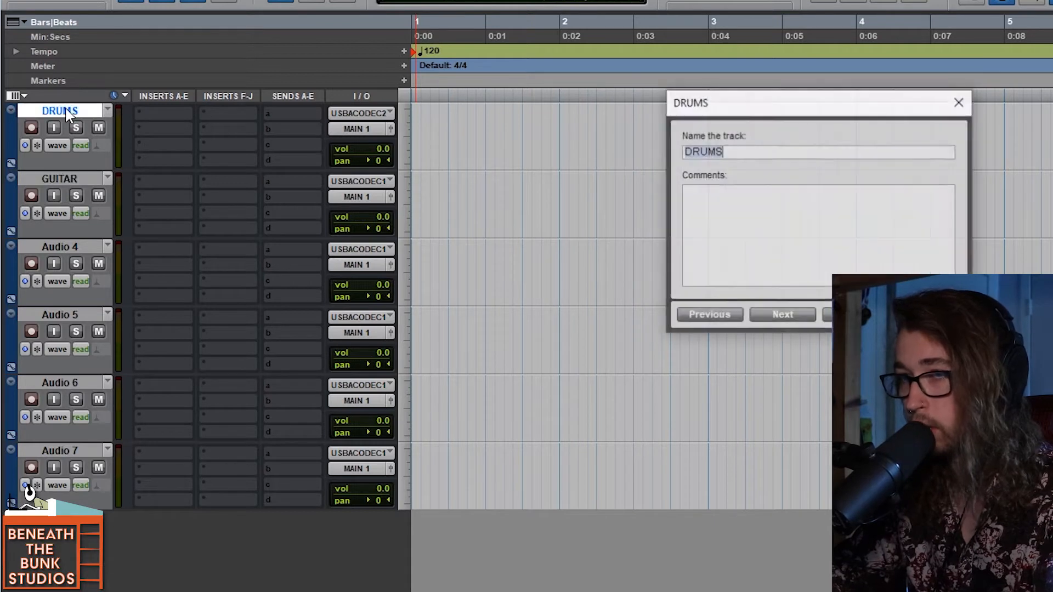
type("DRUMS")
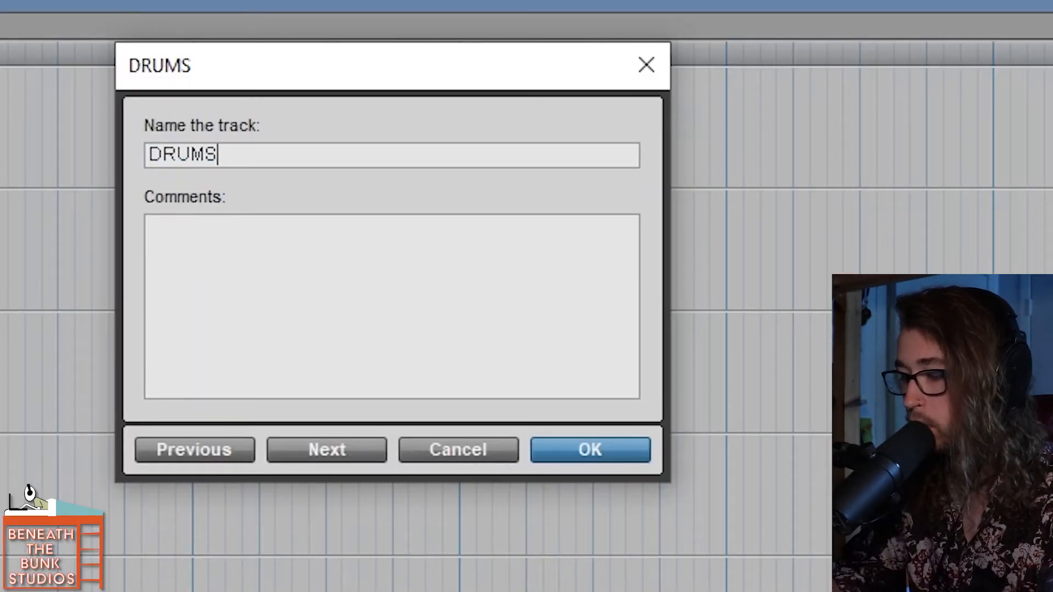
key("ctrl+Right")
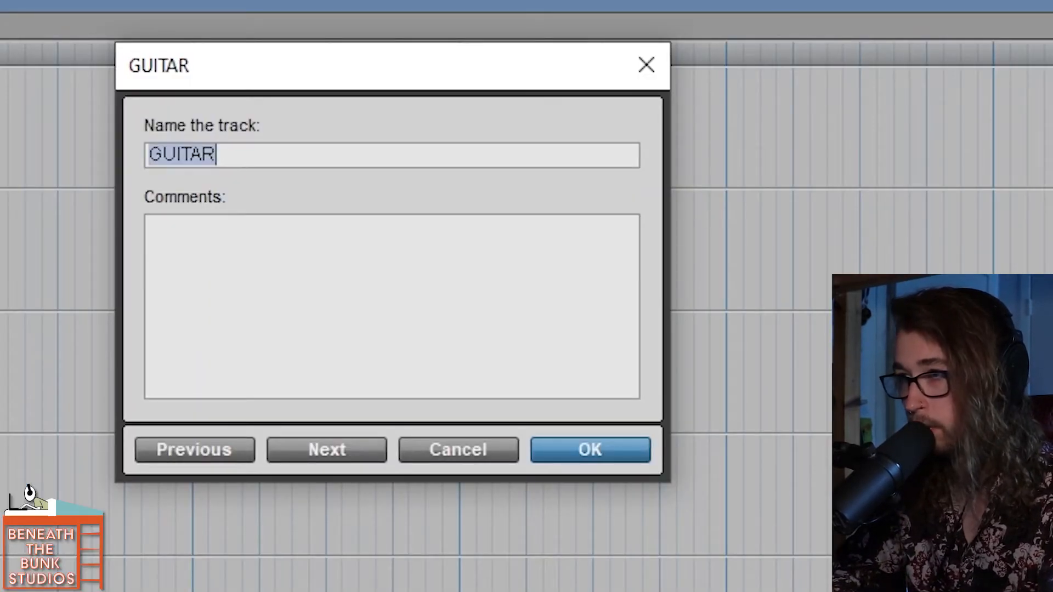
type("GUITAR")
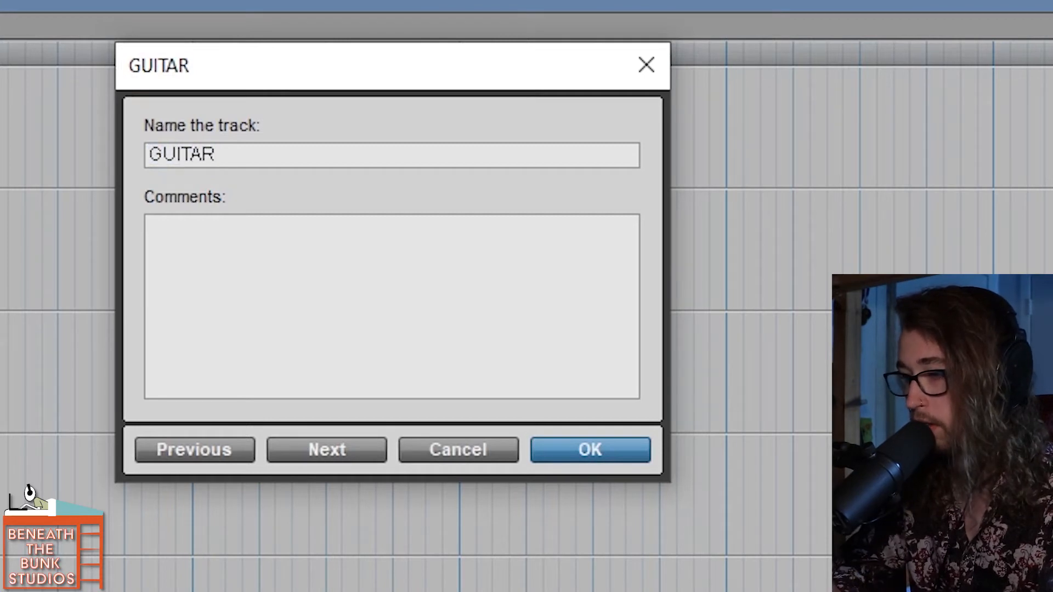
key("ctrl+Right")
type("BASS")
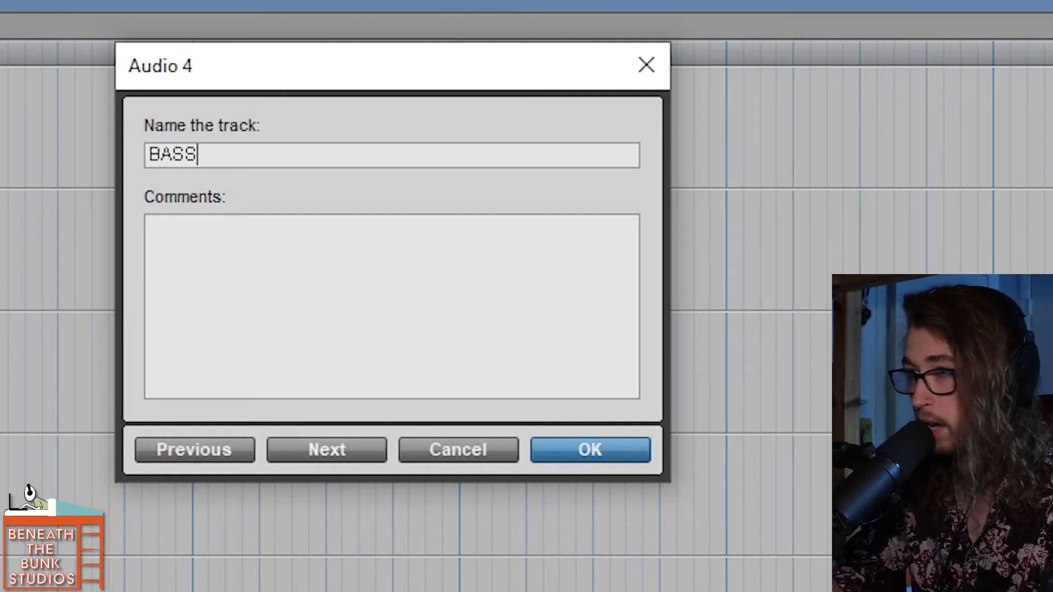
Name the tracks Audio 5 and Audio 6 VOCALS and SPECIAL FX, and confirm the new names
key("ctrl+Right")
type("VOCALS")
key("ctrl+Right")
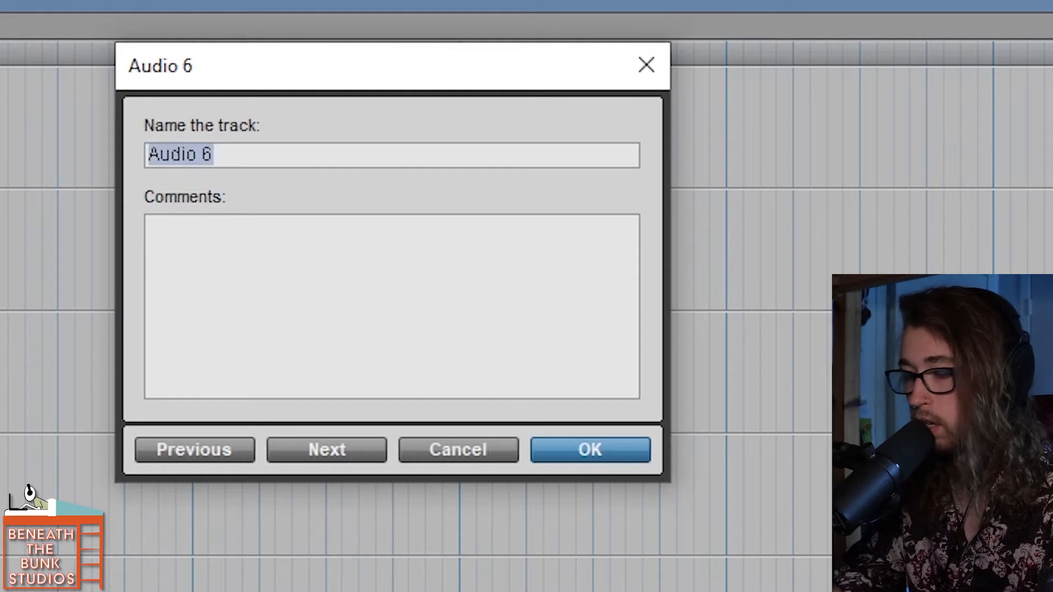
type("SPECIAL FX")
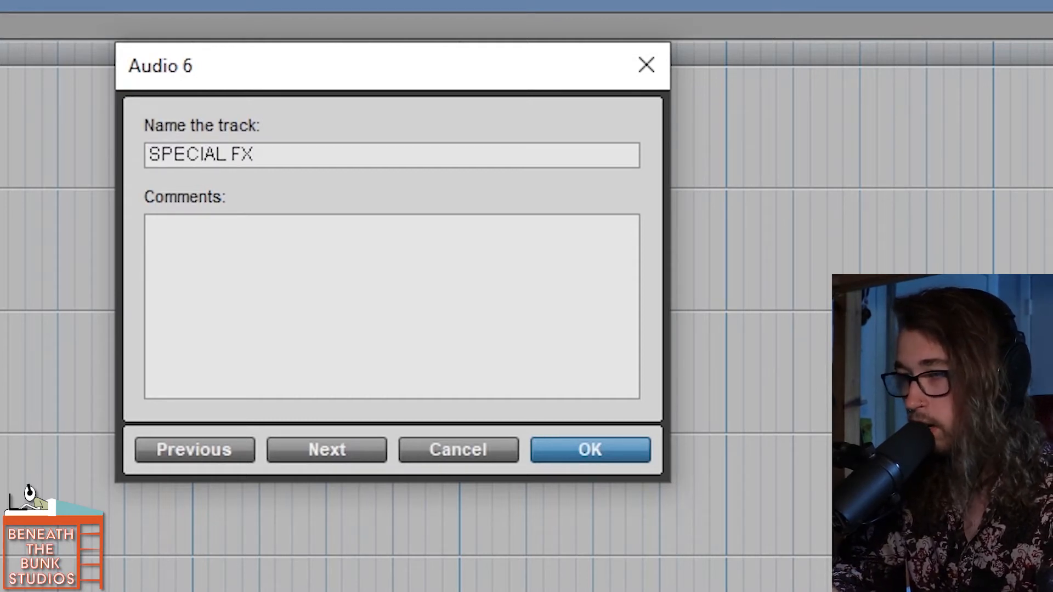
key("Return")
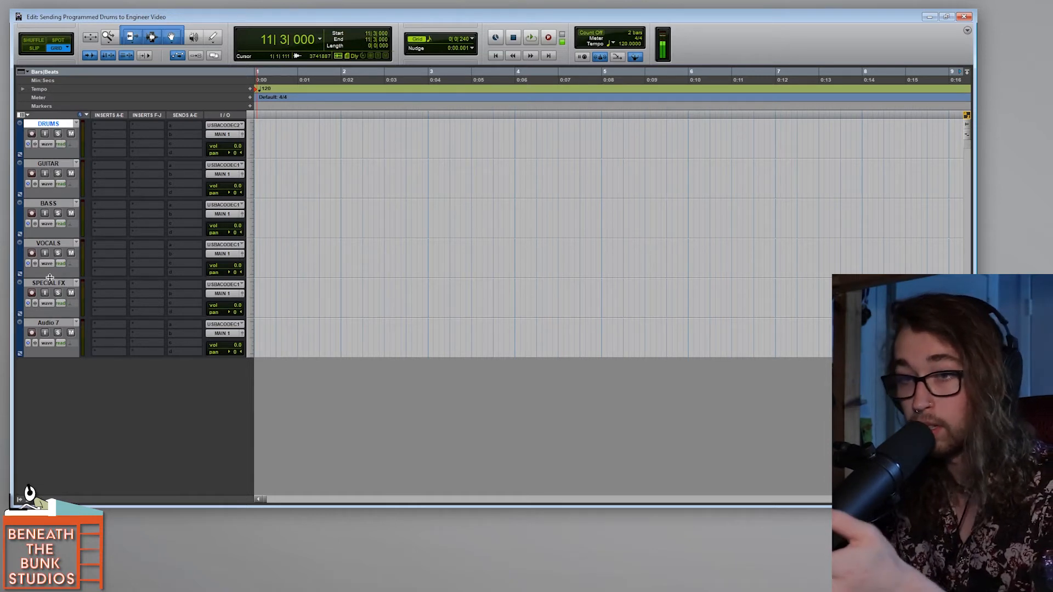
Select all tracks from DRUMS through Audio 7 and bring up their track options
left_click(54, 323, "shift")
right_click(54, 324)
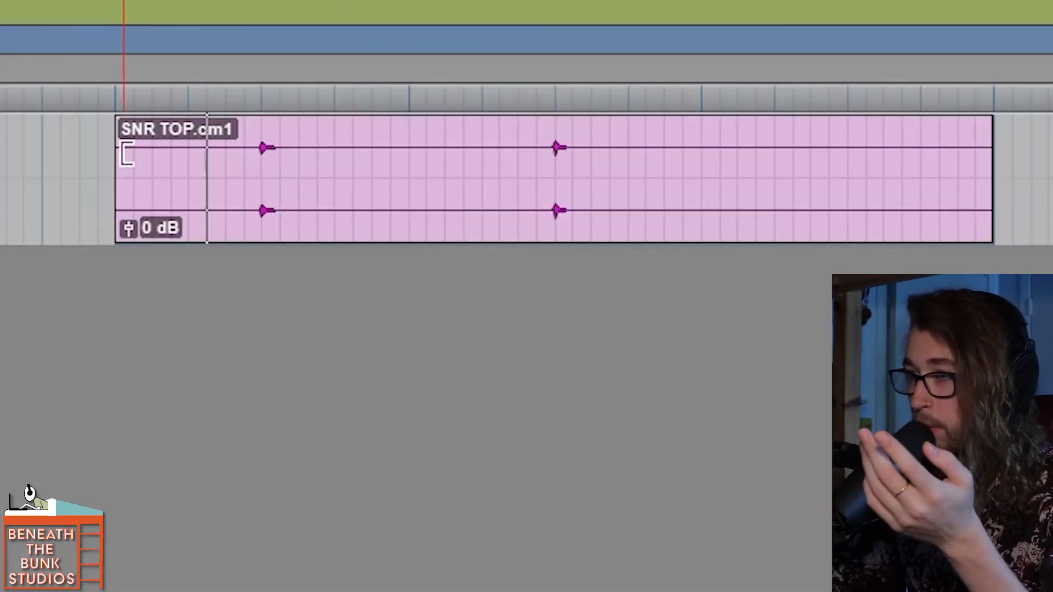
Place the edit cursor before the SNR TOP.cm1 clip and advance it by transients to the second snare hit
left_click(101, 151)
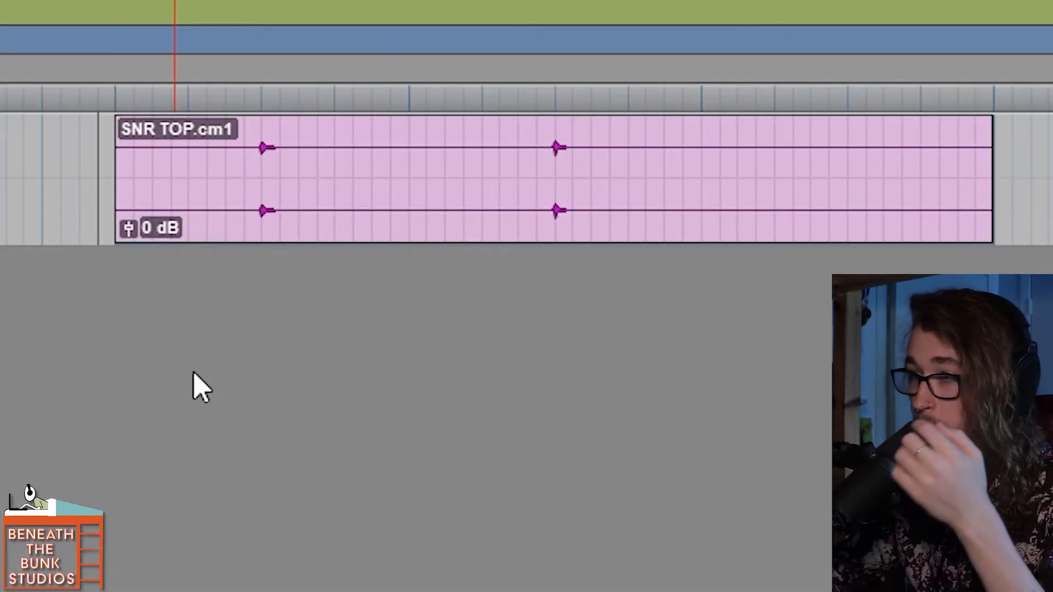
key("Tab")
key("Tab")
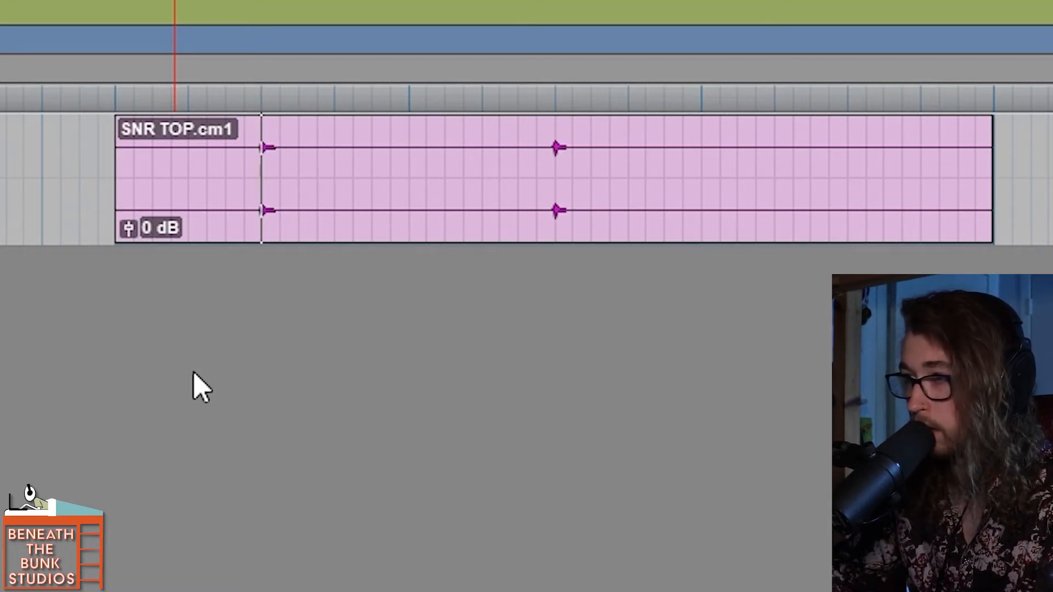
key("Tab")
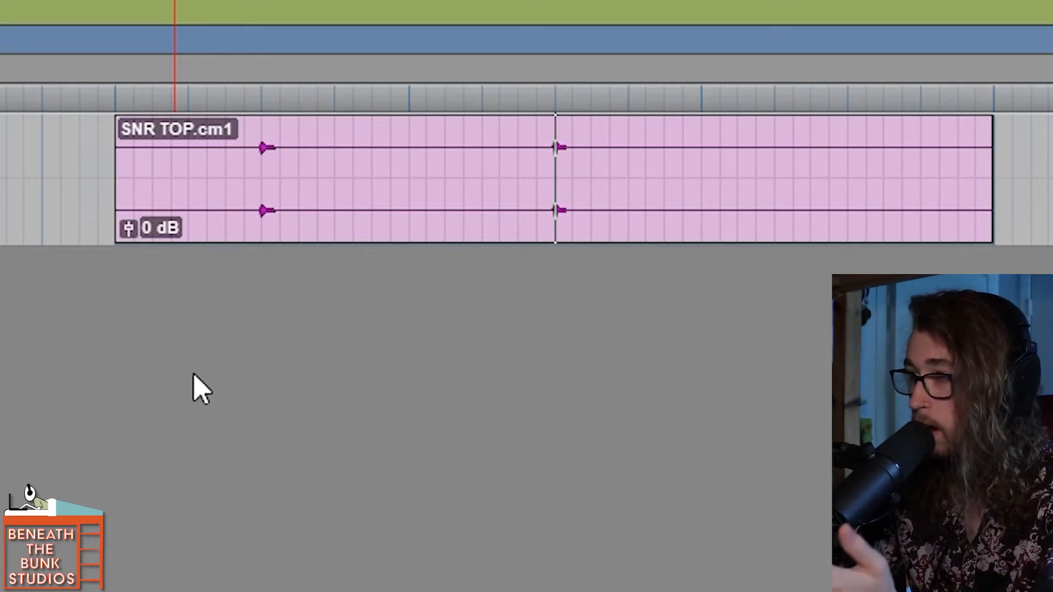
Try to place the edit cursor by hand at the start of the clip's first snare hit
left_click(110, 138)
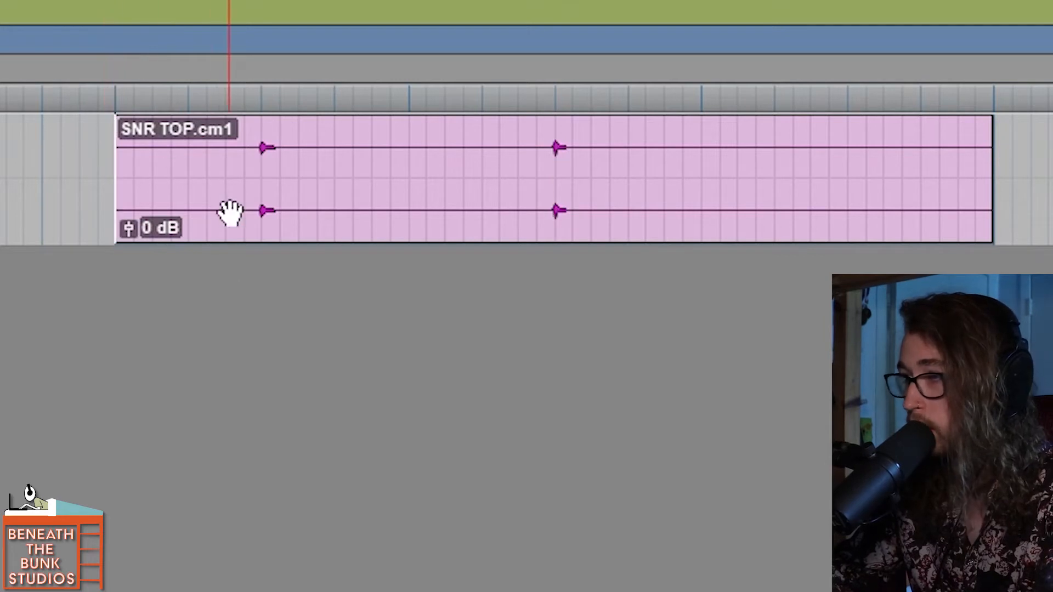
left_click(229, 164)
key("t")
key("t")
mouse_move(545, 259)
left_mouse_down()
mouse_move(568, 258)
mouse_move(548, 256)
left_mouse_up()
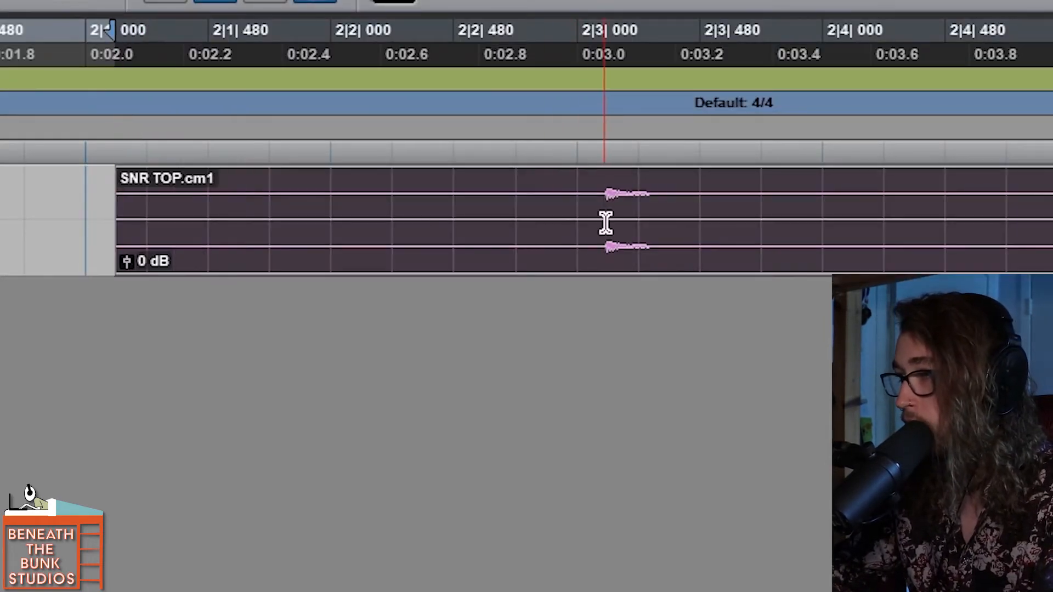
left_click(602, 203)
left_click(579, 211)
left_click_drag(595, 218, 604, 213)
left_click(567, 216)
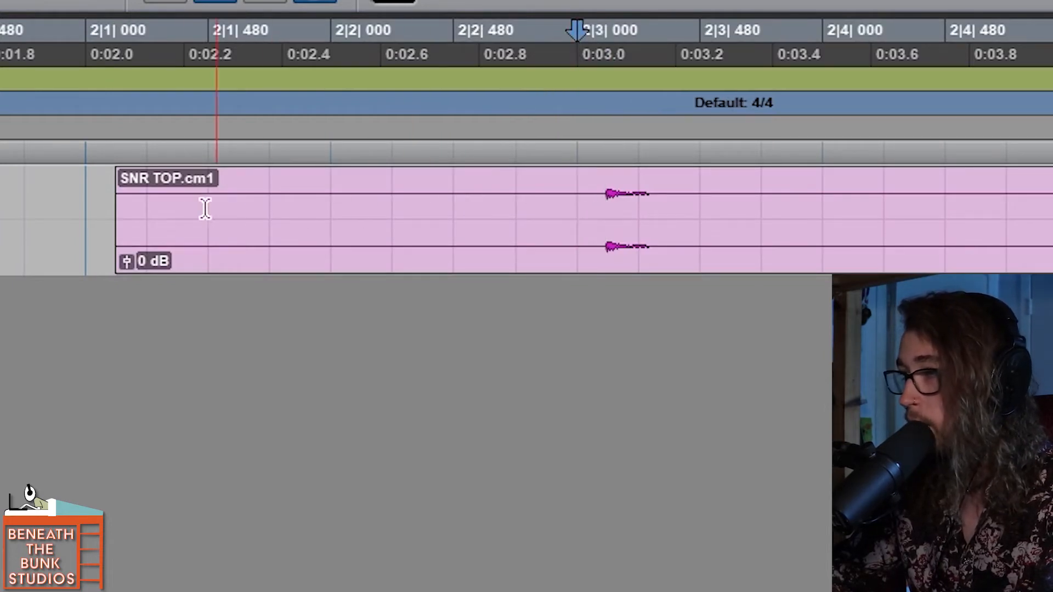
Separate the SNR TOP.cm1 clip at the first snare transient and move the snare part to start at 2|3|000
left_click(147, 208)
key("Tab")
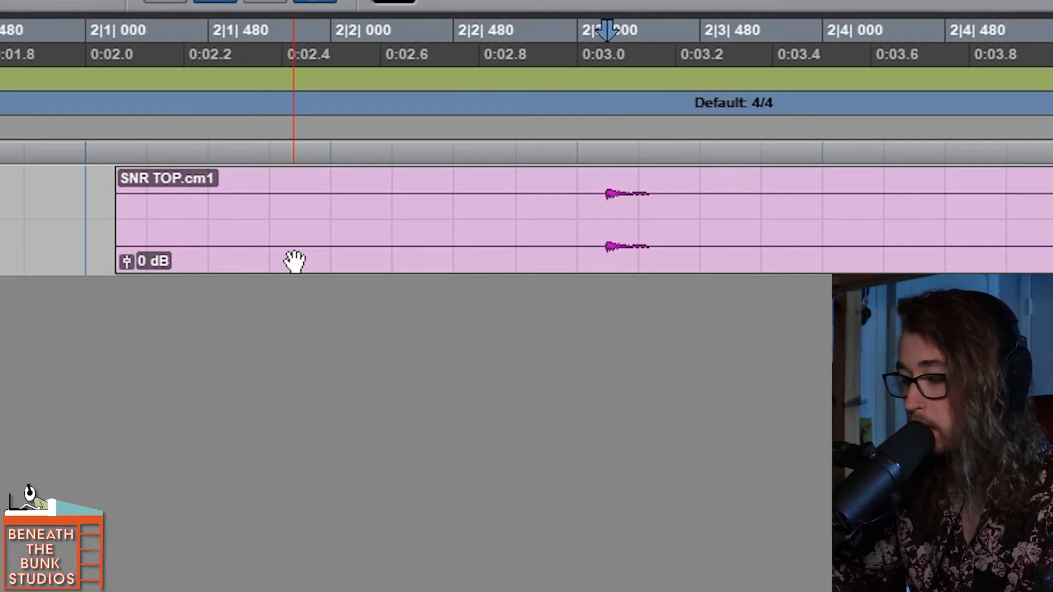
key("b")
left_click_drag(736, 250, 708, 250)
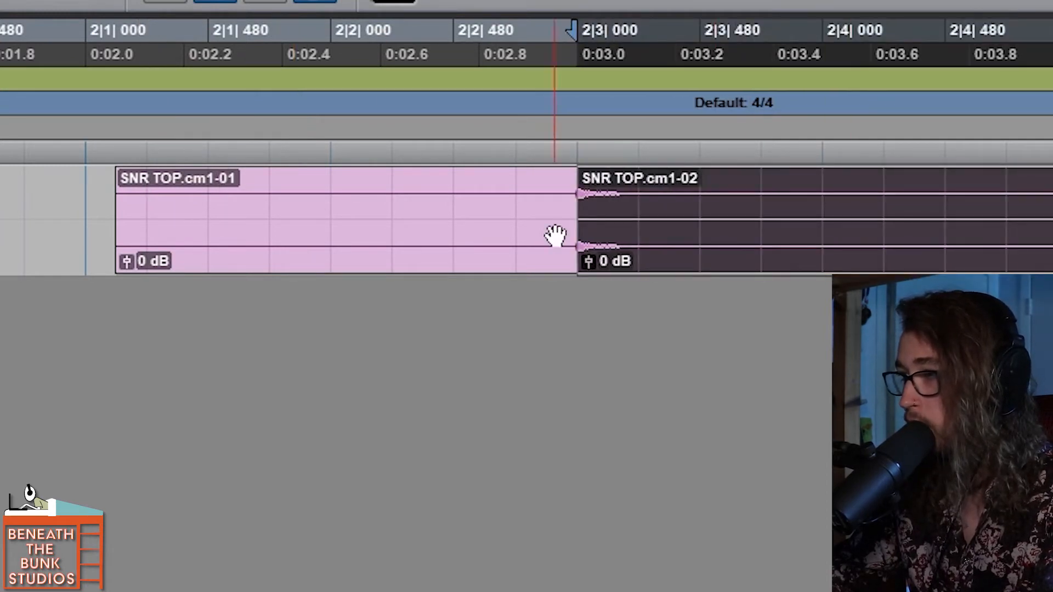
left_click_drag(582, 228, 571, 229)
left_click(576, 271)
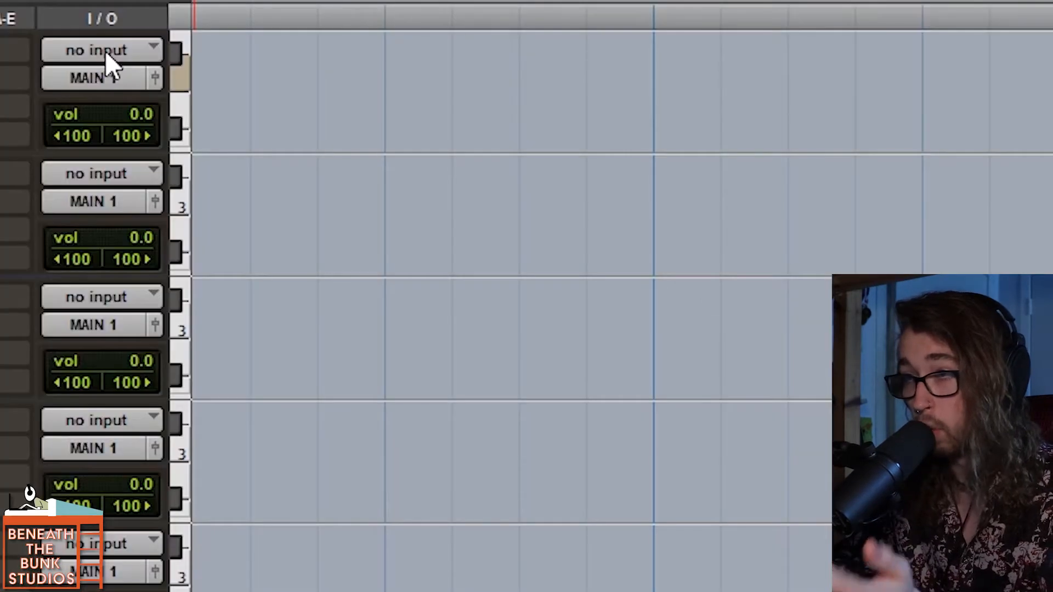
Set the first two instrument tracks' inputs to the Superior Drummer 3 plug-in outputs S3/4 and S5/6 individually
left_click(377, 125)
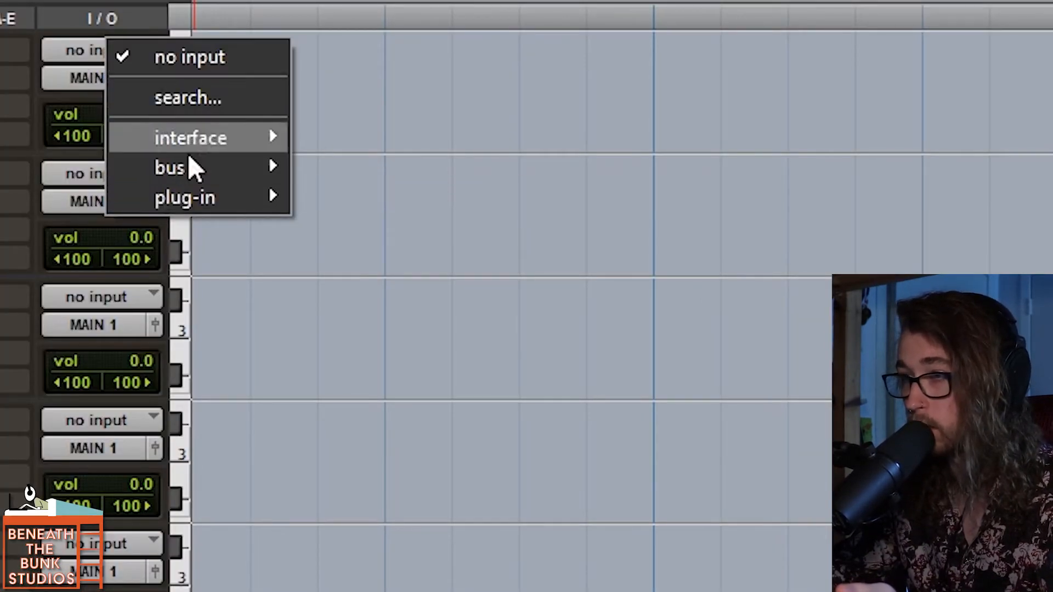
mouse_move(156, 199)
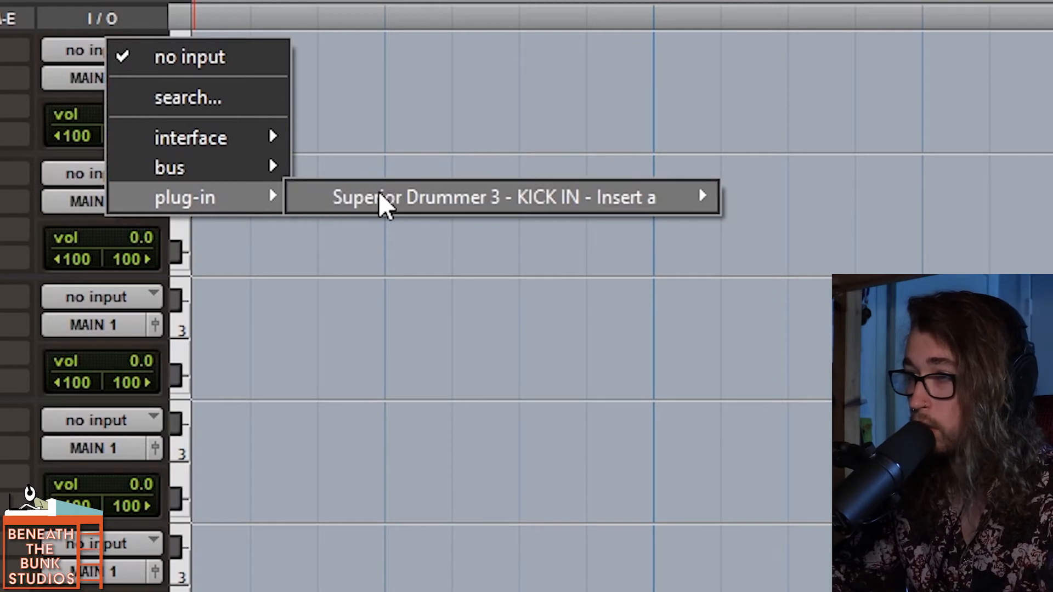
mouse_move(393, 198)
left_click(765, 204)
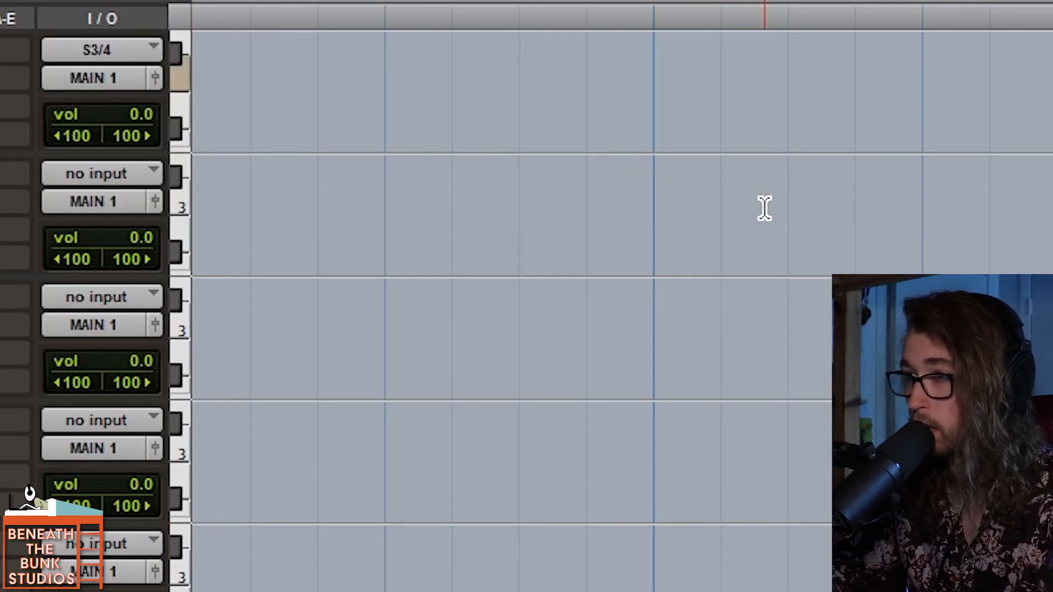
left_click(157, 176)
mouse_move(216, 322)
mouse_move(456, 324)
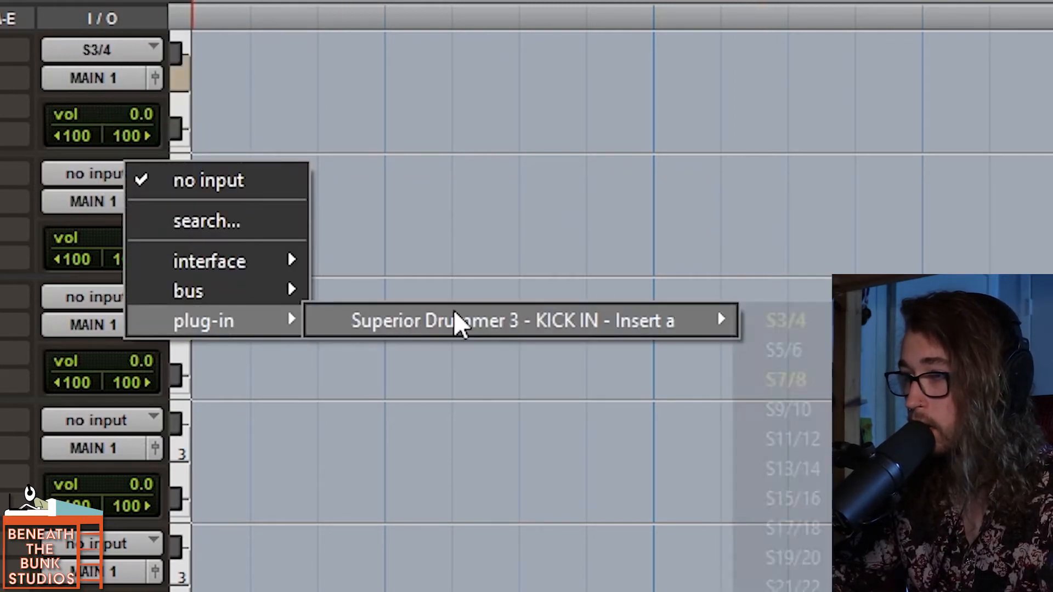
left_click(760, 350)
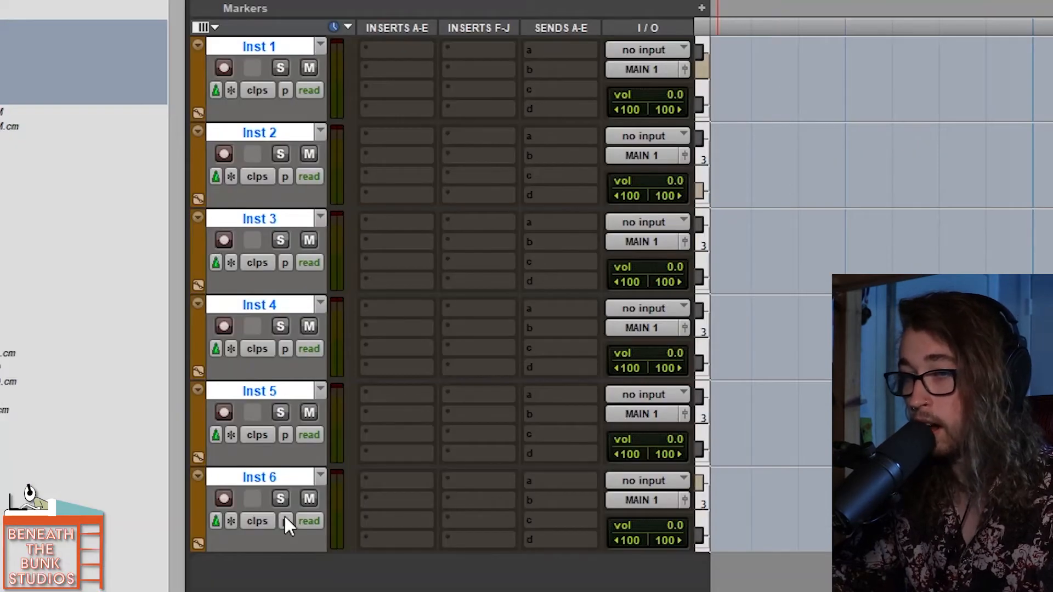
Select Inst 1 through Inst 6 and assign their inputs to consecutive Superior Drummer 3 outputs, from S3/4 to S13/14
left_click(282, 476)
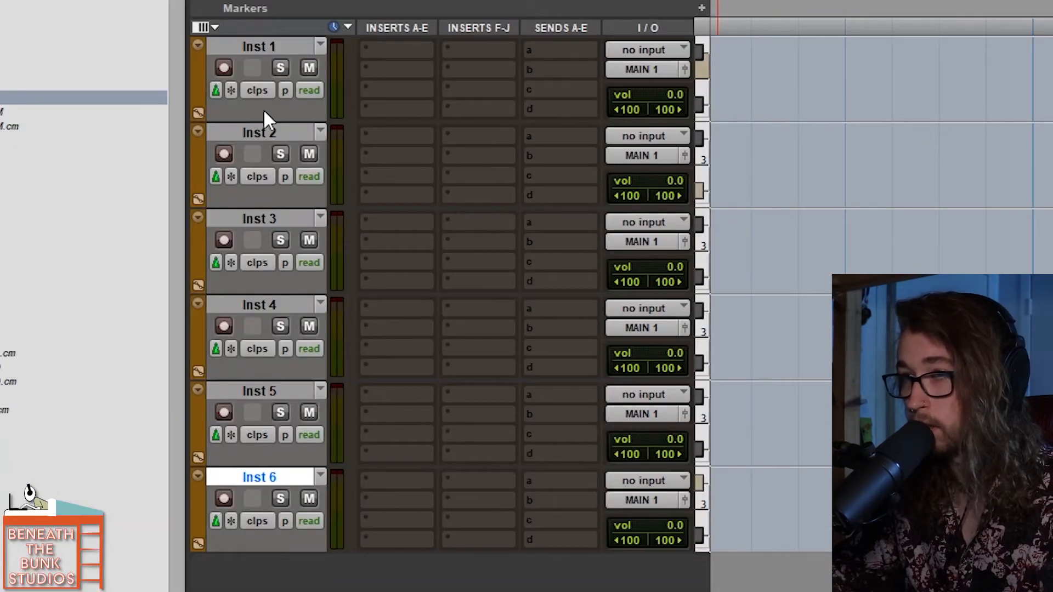
left_click(270, 50, "shift")
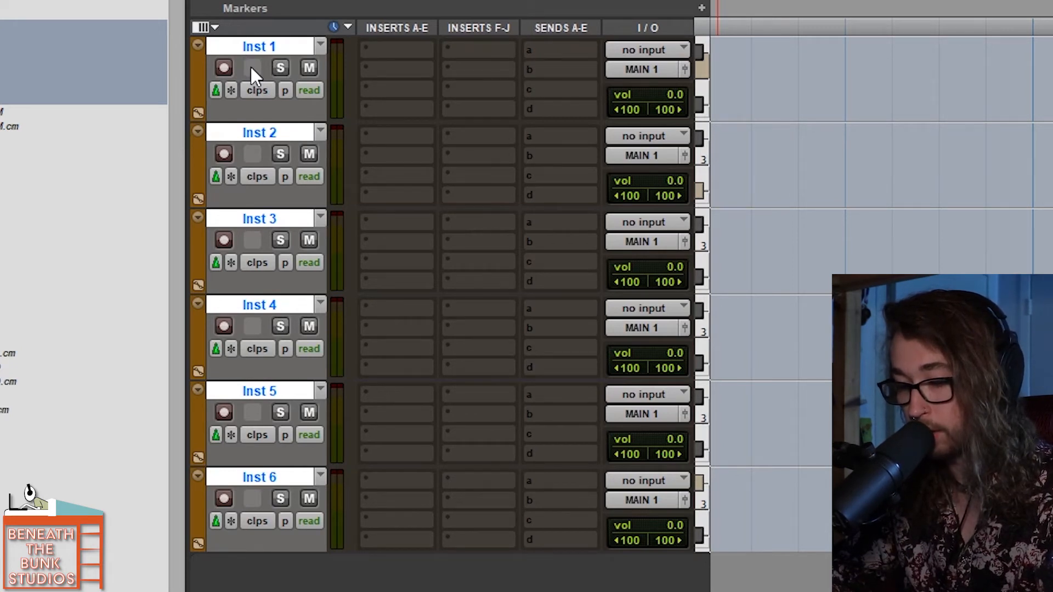
left_click(654, 49)
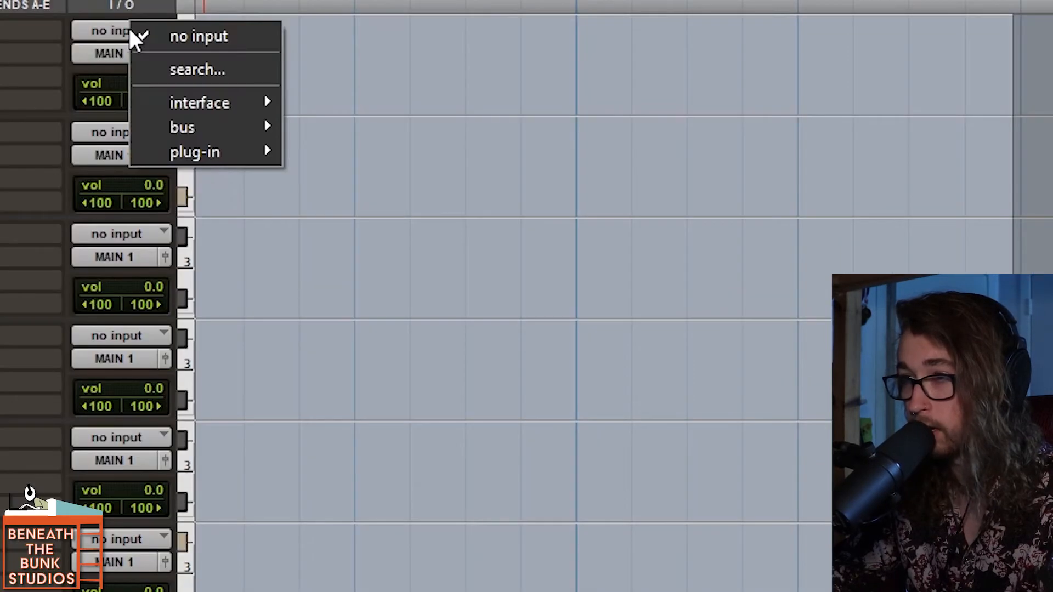
mouse_move(740, 156)
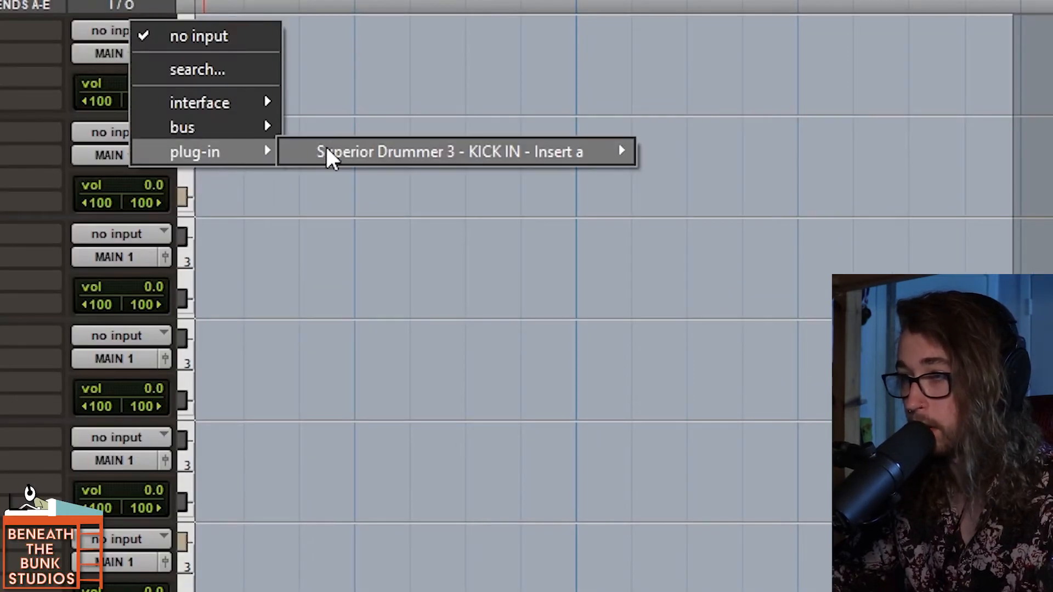
mouse_move(396, 145)
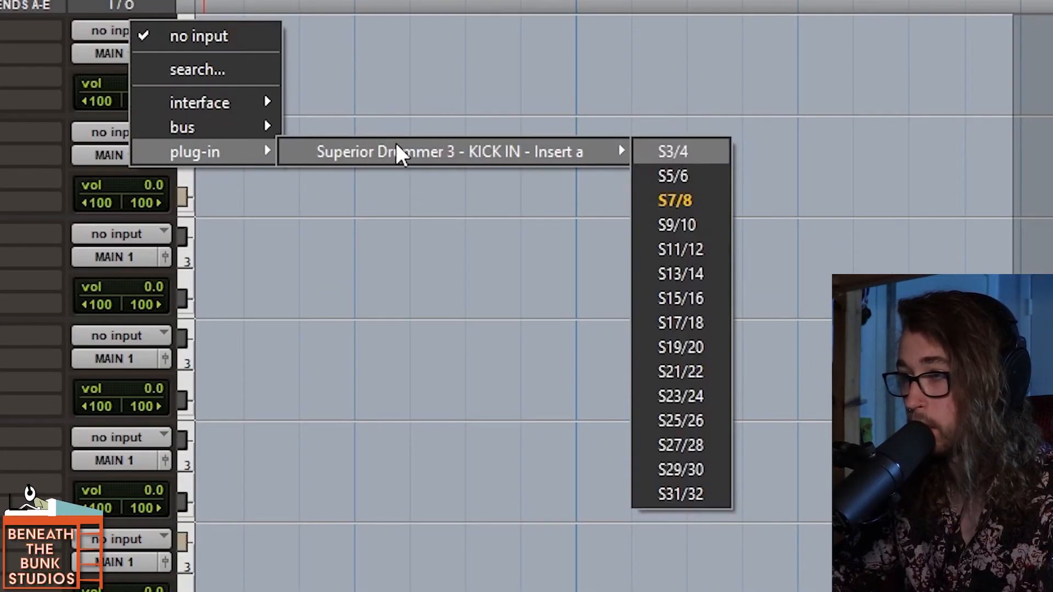
left_click(692, 150)
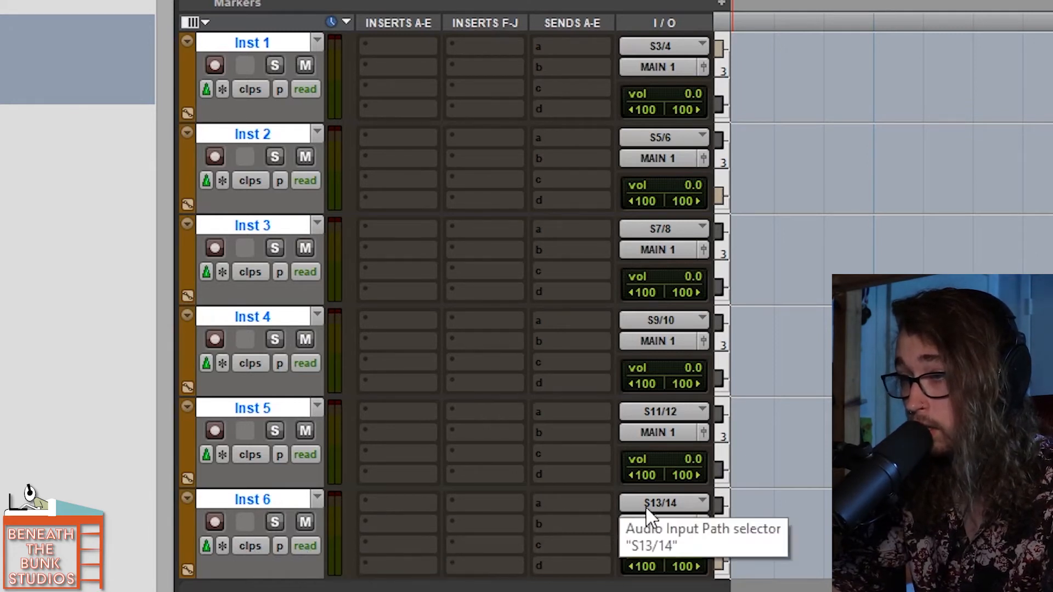
Deselect the tracks and add the Trim plug-in to the first insert slot of all six instrument tracks
left_click(255, 47, "alt")
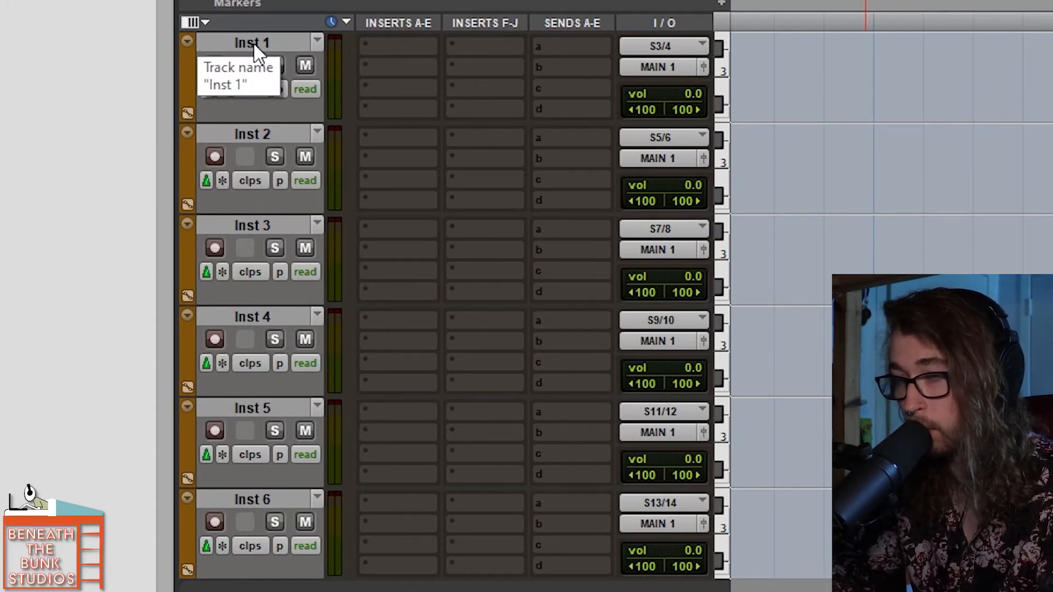
left_click(406, 511)
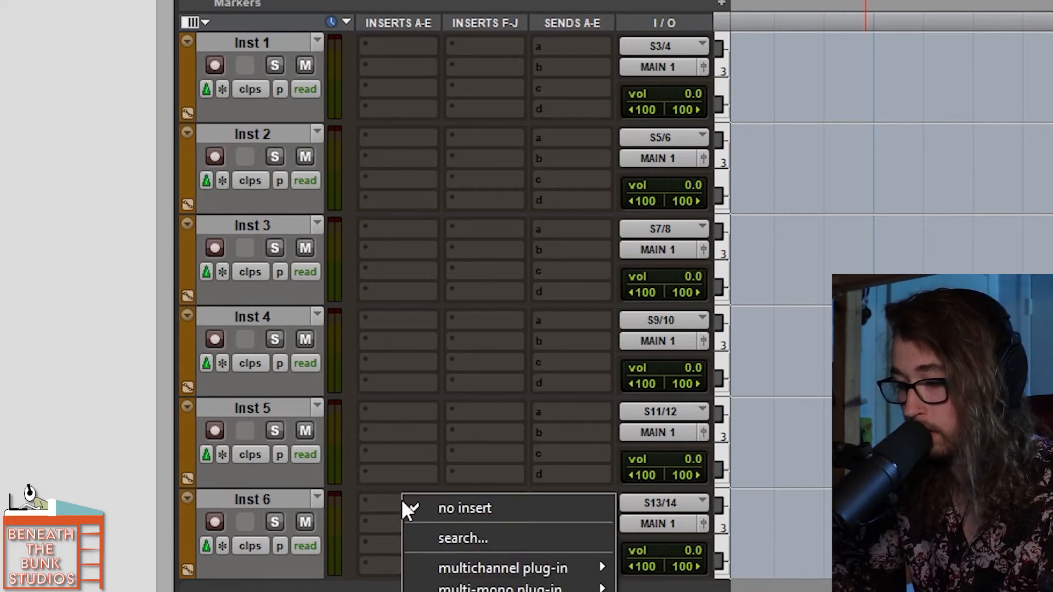
type("TRIM")
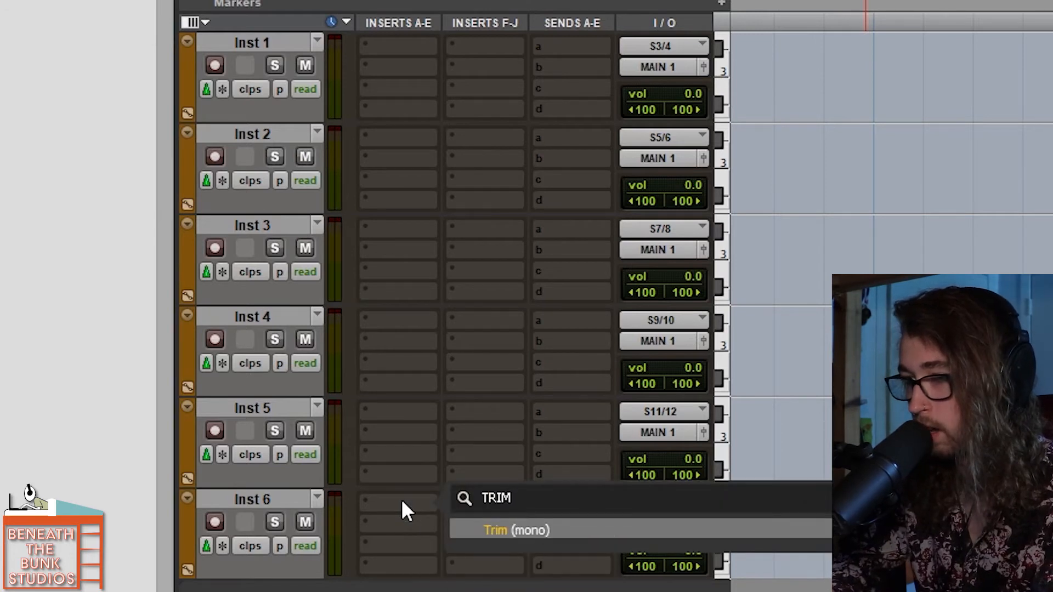
key("alt+Return")
left_click_drag(549, 2, 838, 6)
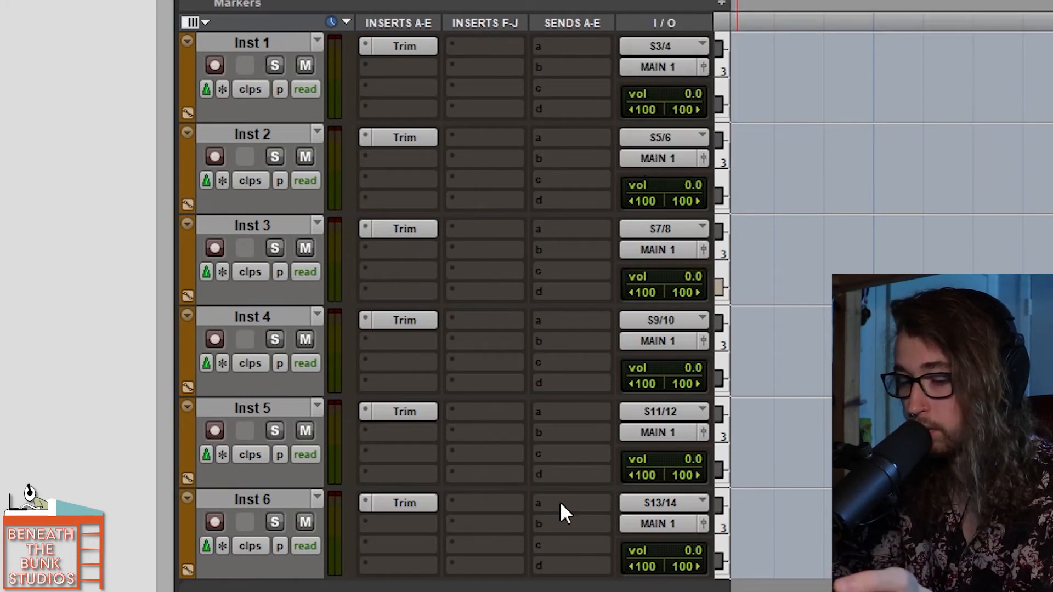
left_click(576, 503)
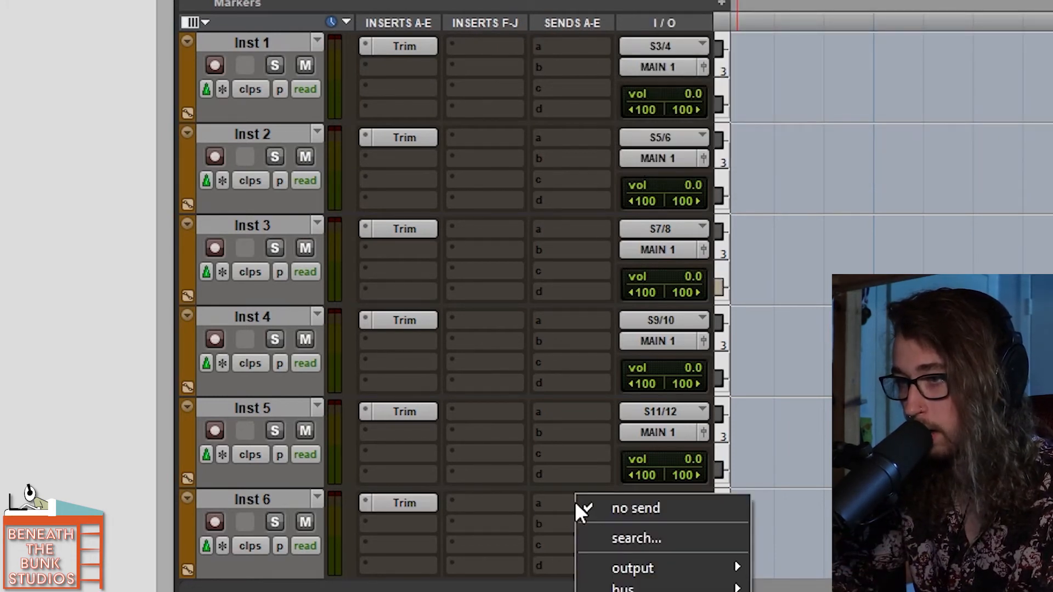
mouse_move(625, 588)
mouse_move(806, 589)
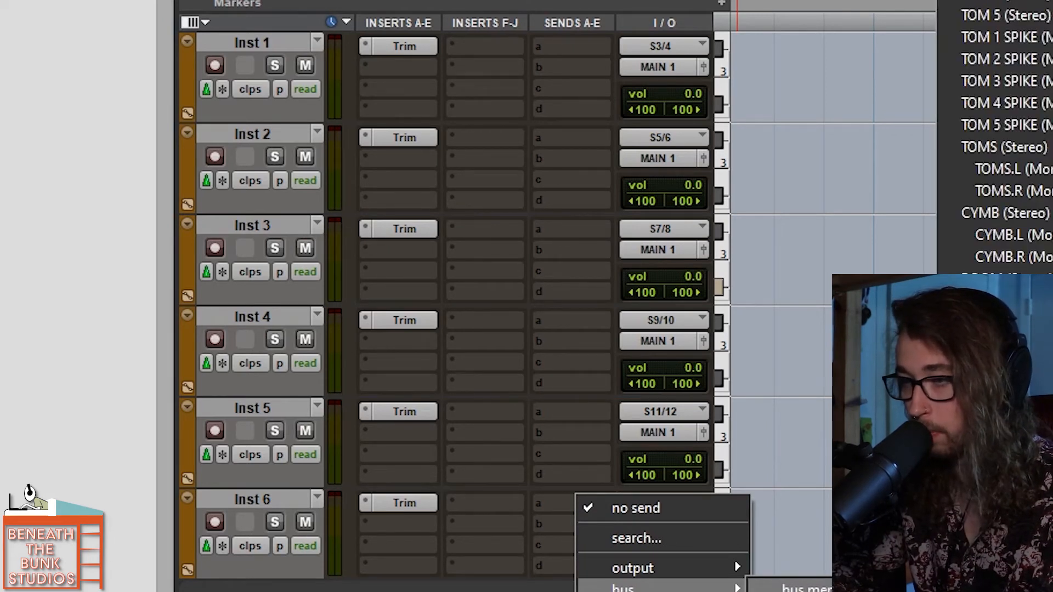
left_click(545, 541)
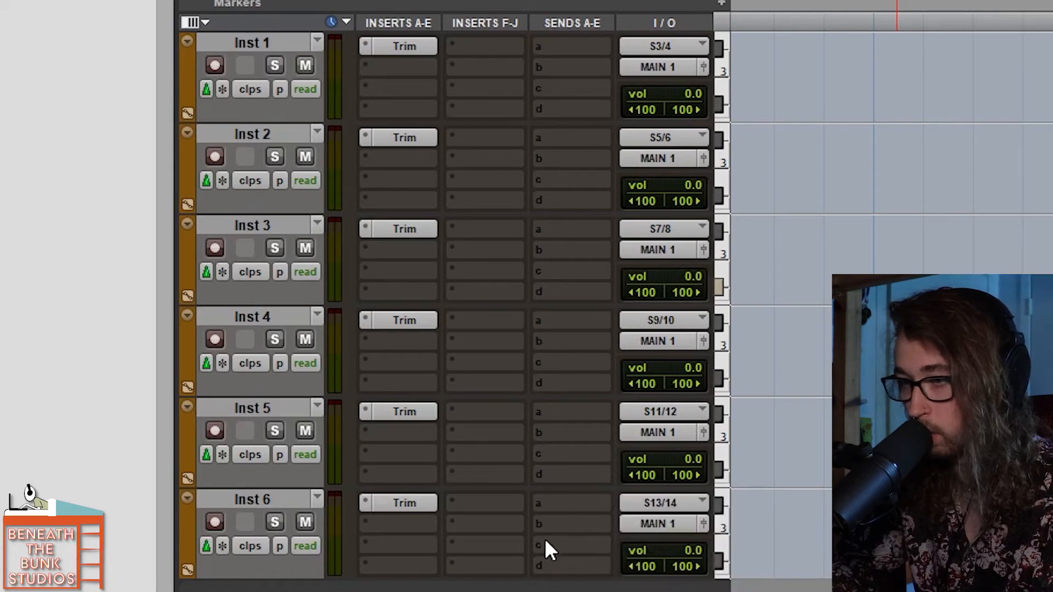
Search for D SUM and assign the stereo D SUM bus to send slot a on all six instrument tracks
left_click(585, 504)
left_click(657, 530)
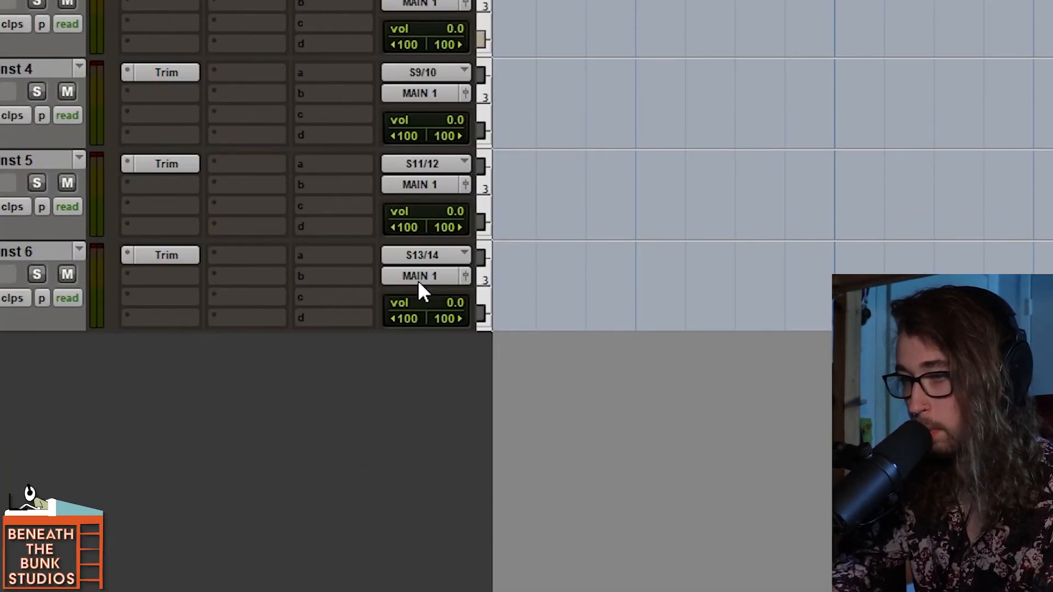
type("D SUM")
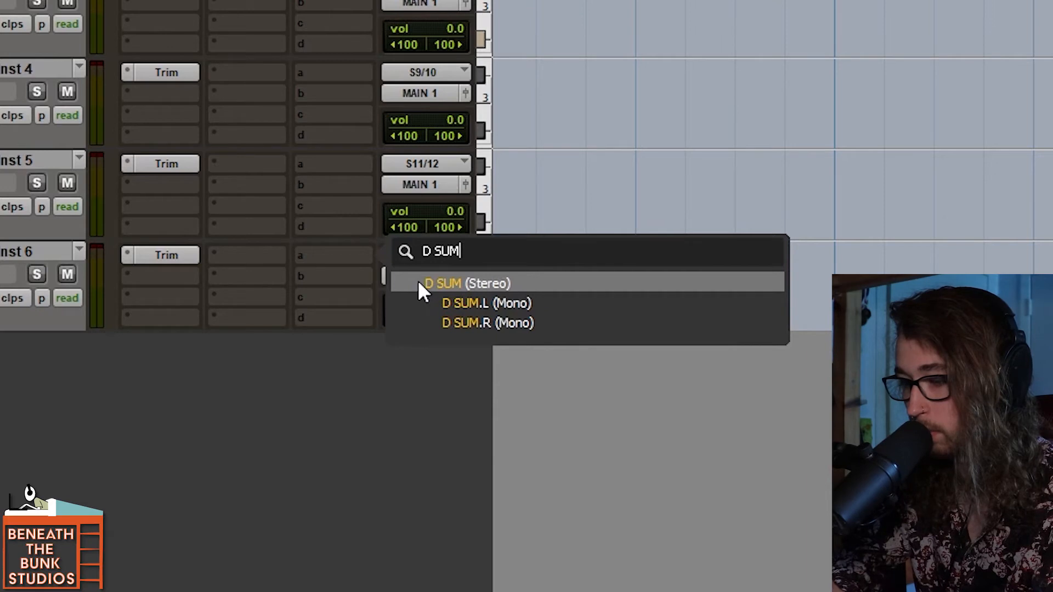
left_click(420, 283, "alt")
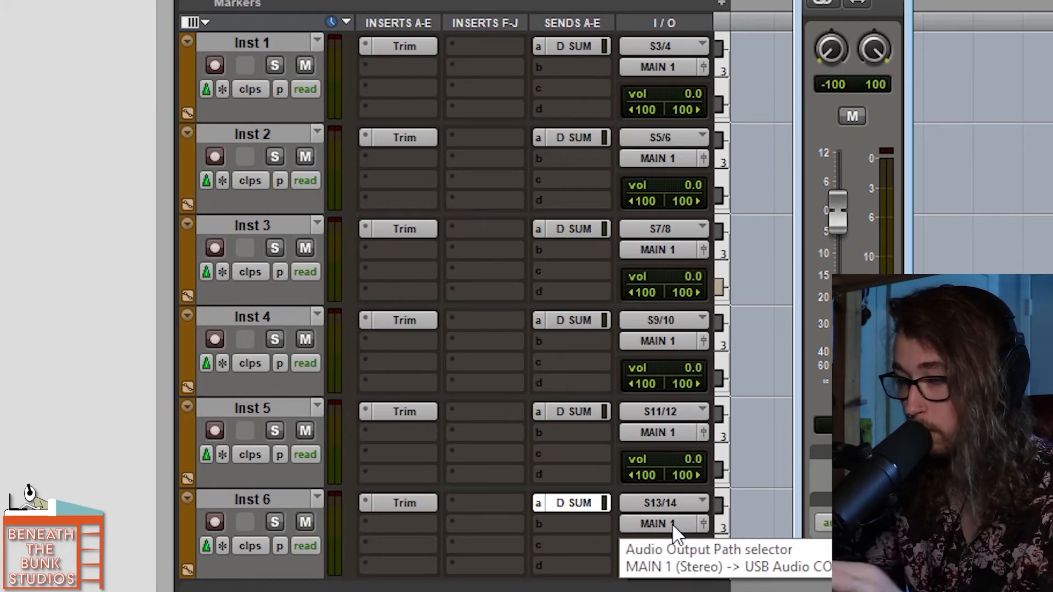
left_click(251, 547)
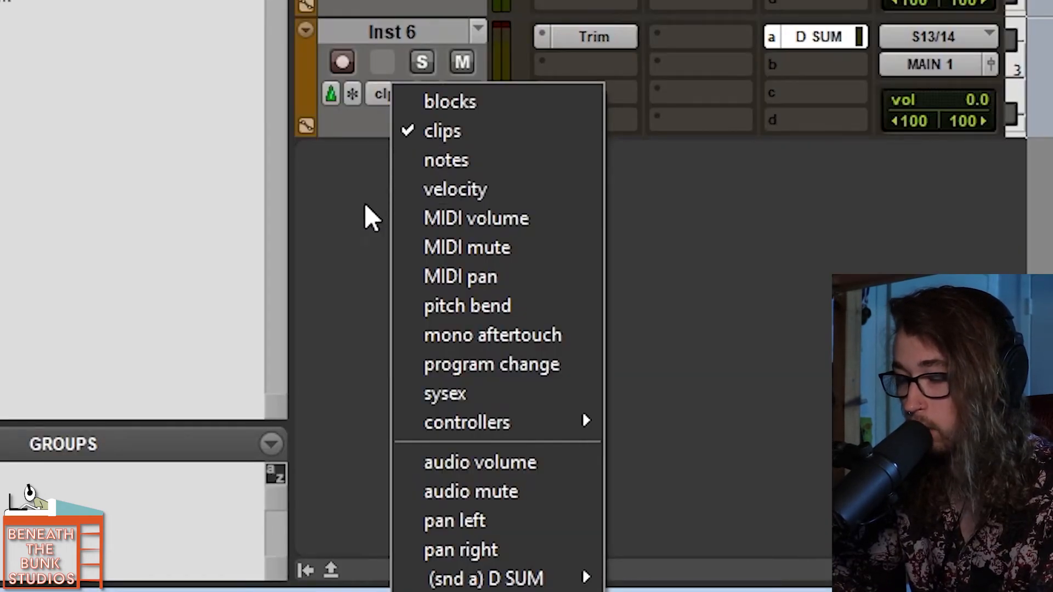
left_click(396, 94)
left_click(396, 94)
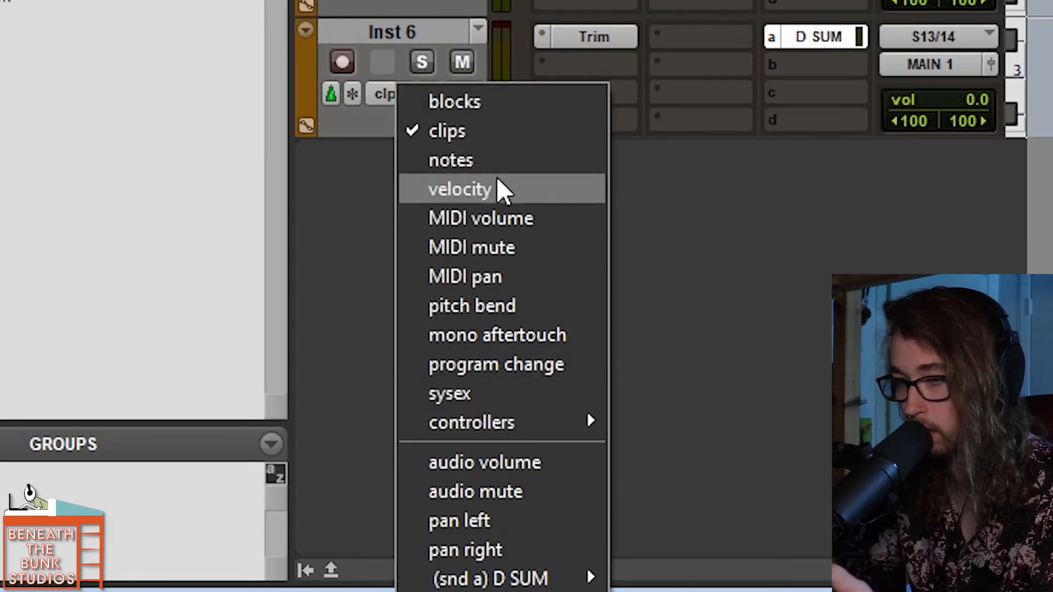
left_click(518, 222)
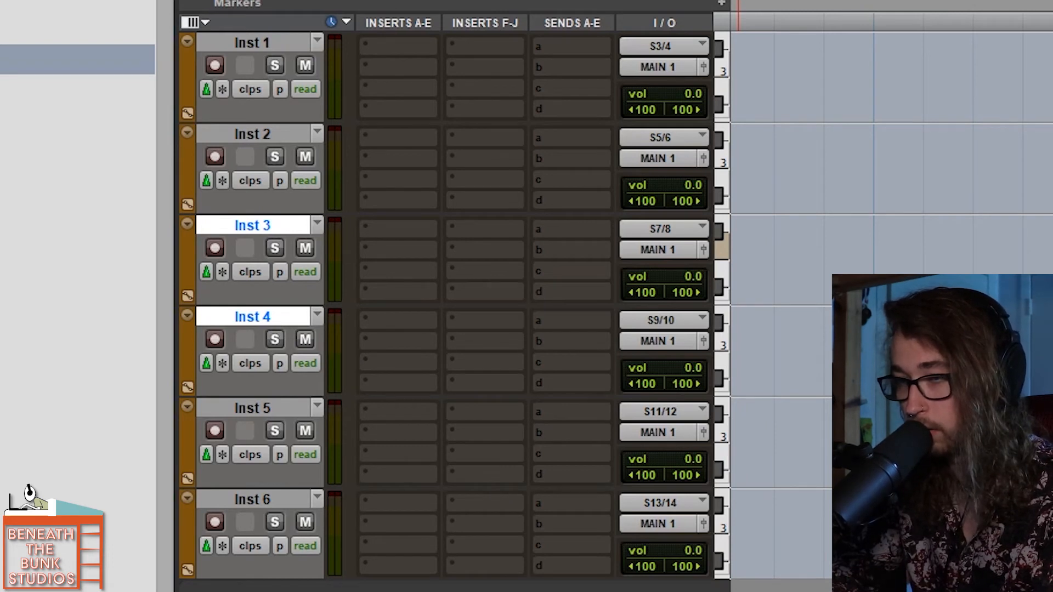
Add the Trim plug-in to the first insert slot of the selected Inst 3 and Inst 4 tracks only and close its window
left_click(418, 323)
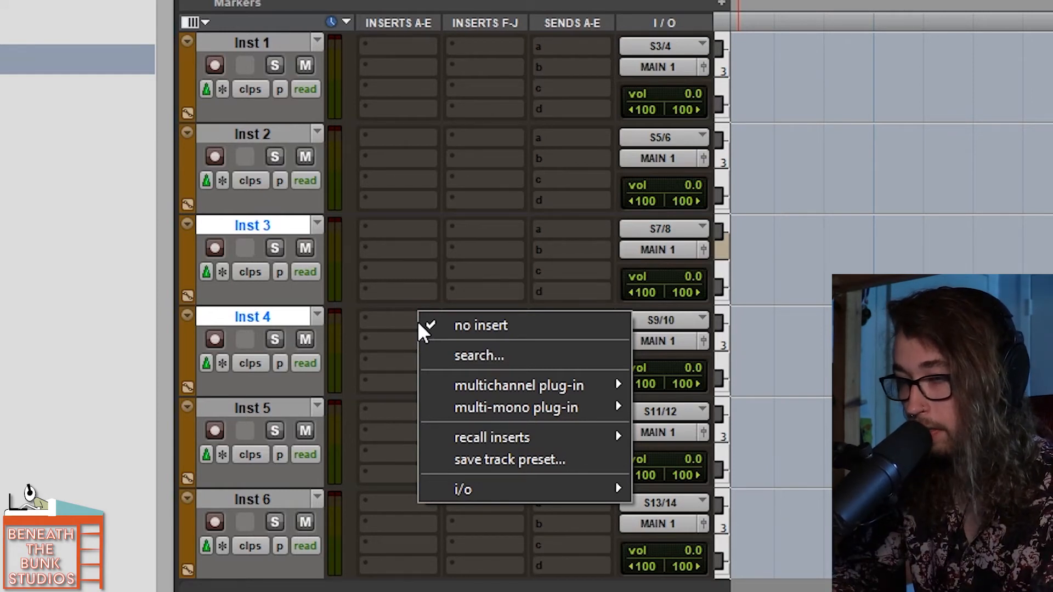
type("TRIM")
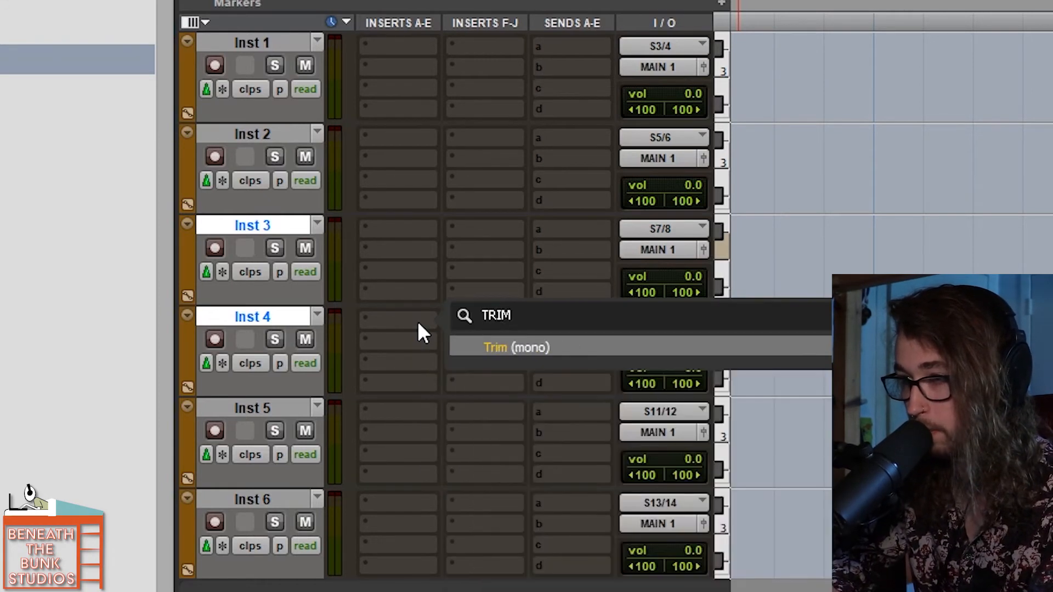
key("Return")
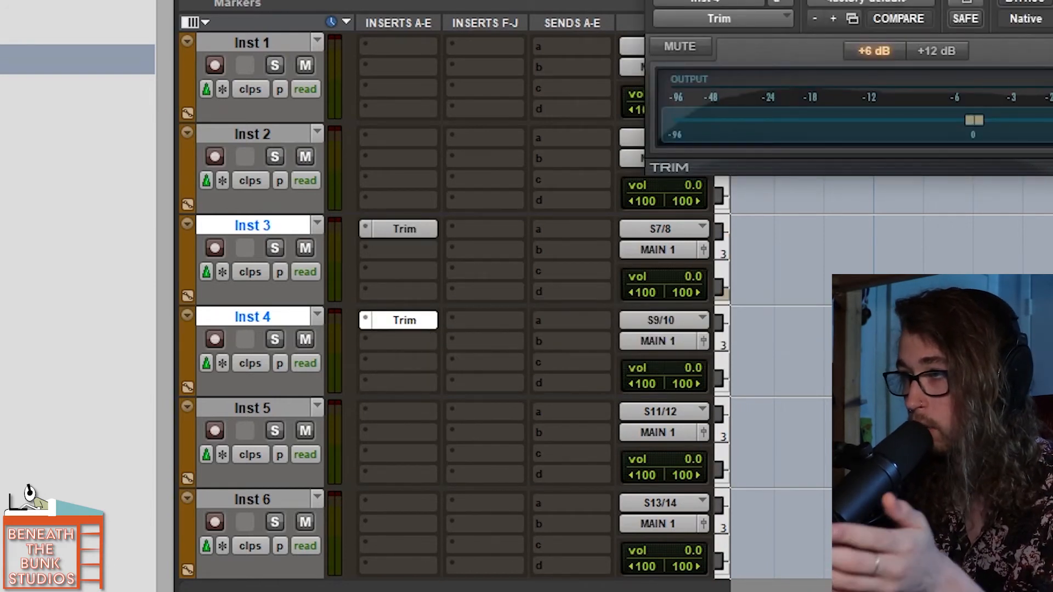
key("ctrl+w")
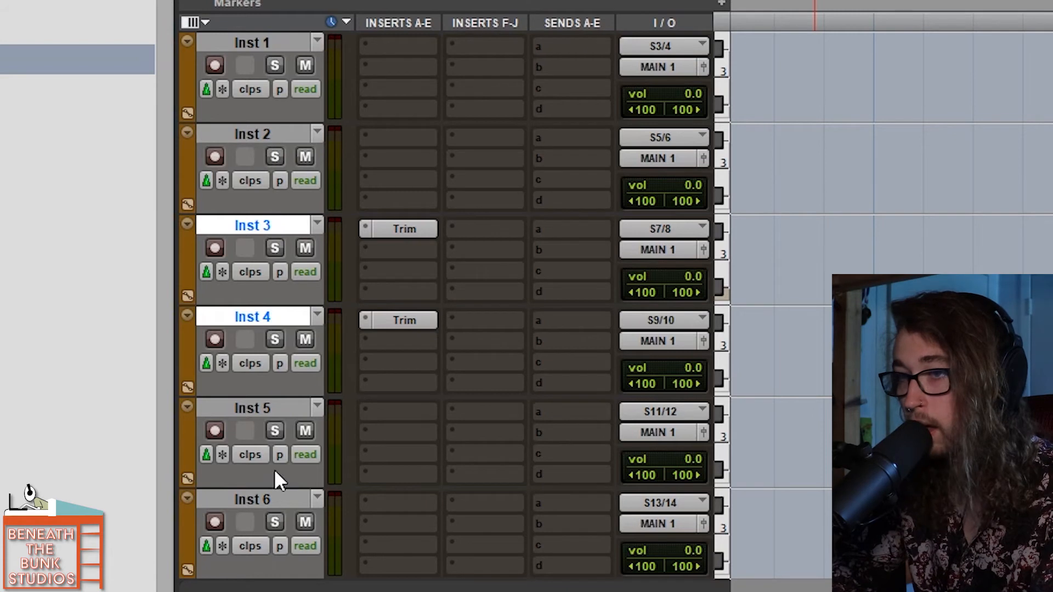
Select the non-adjacent tracks Inst 6, Inst 2 and Inst 1 together
left_click(262, 488)
left_click(264, 132, "ctrl")
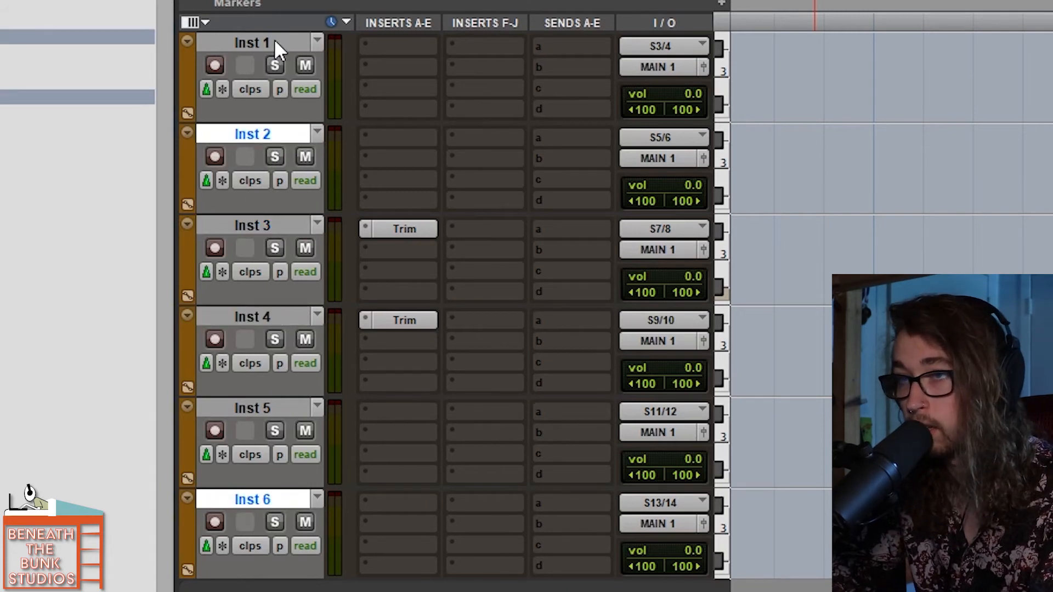
left_click(263, 44, "ctrl")
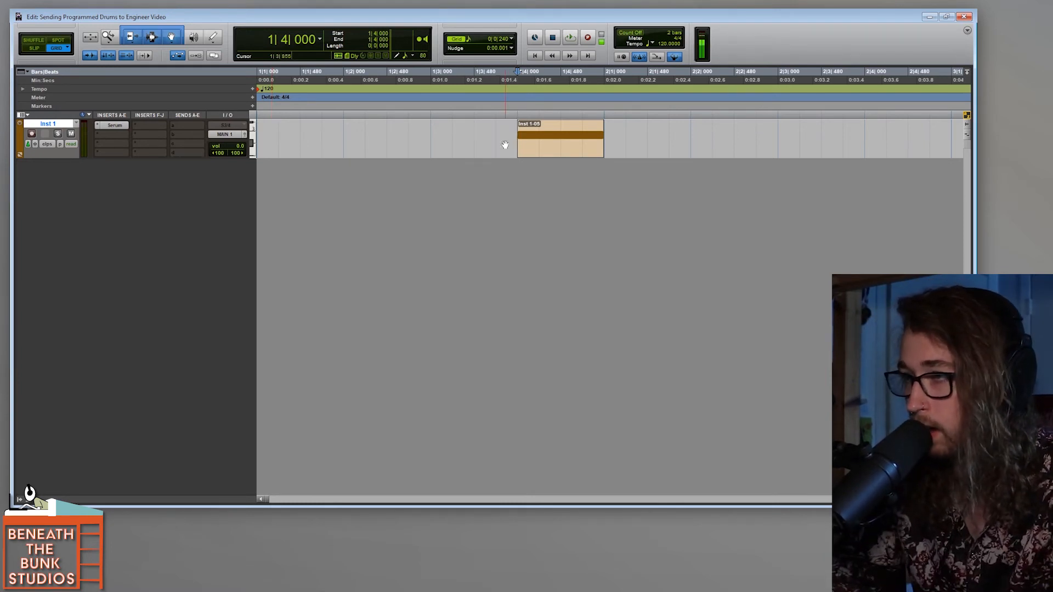
Play back the Inst 1-05 clip on the Serum track and stop it
left_click(599, 134)
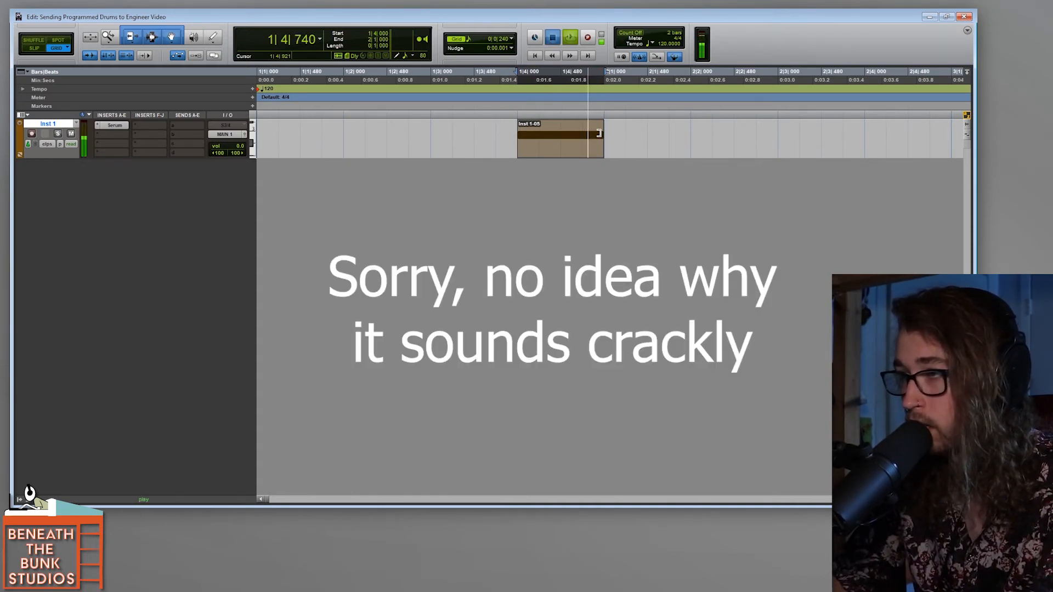
key("space")
left_click(570, 133)
left_click(515, 128)
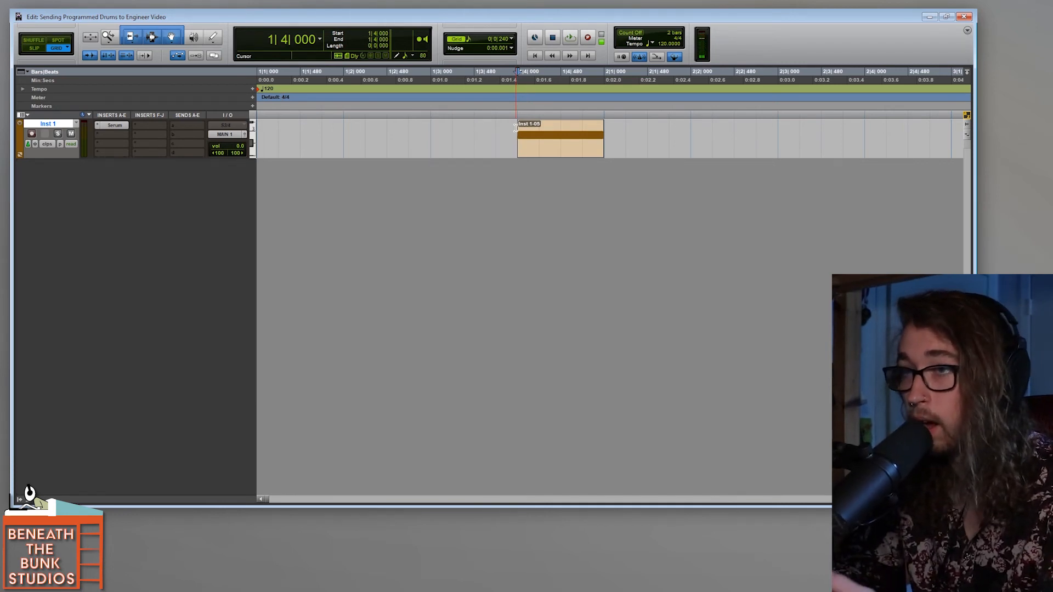
Select the Inst 1-05 clip and set up a Commit of the Inst 1 track limited to the Edit Selection
left_click(552, 152)
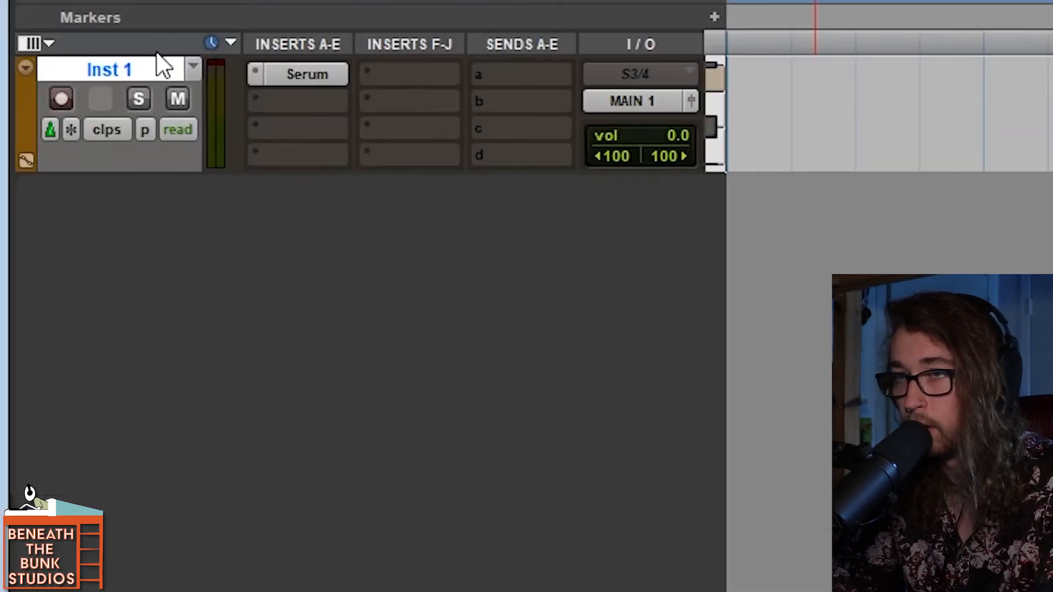
right_click(129, 64)
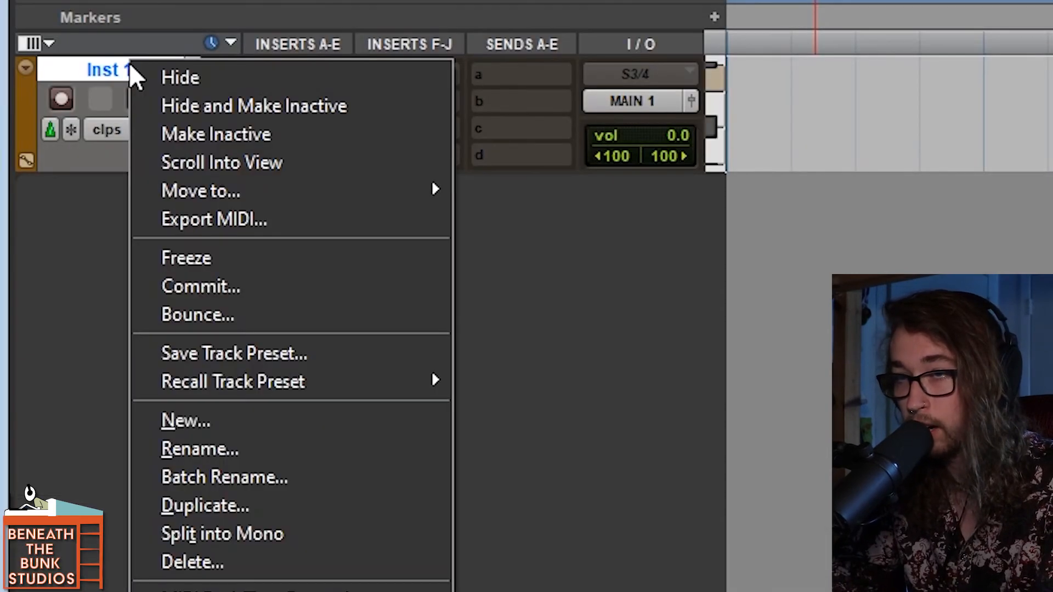
left_click(282, 285)
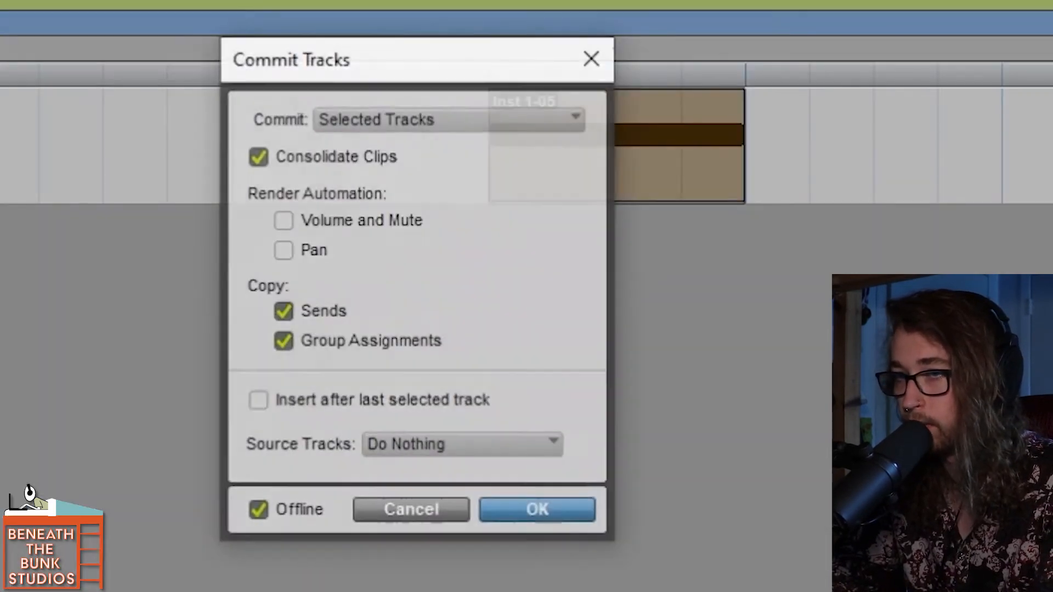
left_click(360, 123)
left_click(448, 125)
left_click(466, 122)
left_click(494, 127)
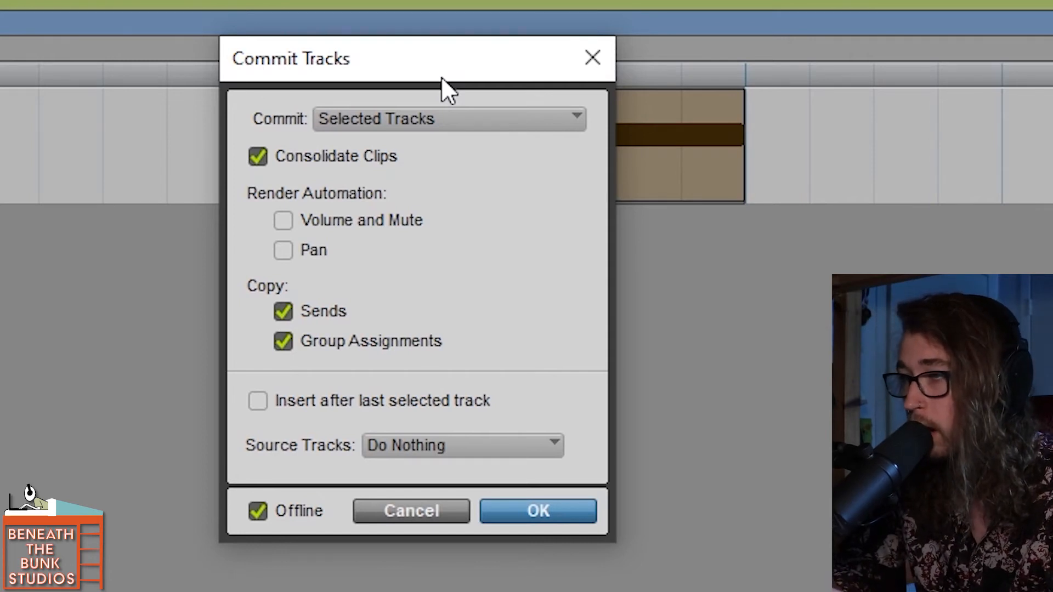
left_click(422, 115)
left_click(459, 156)
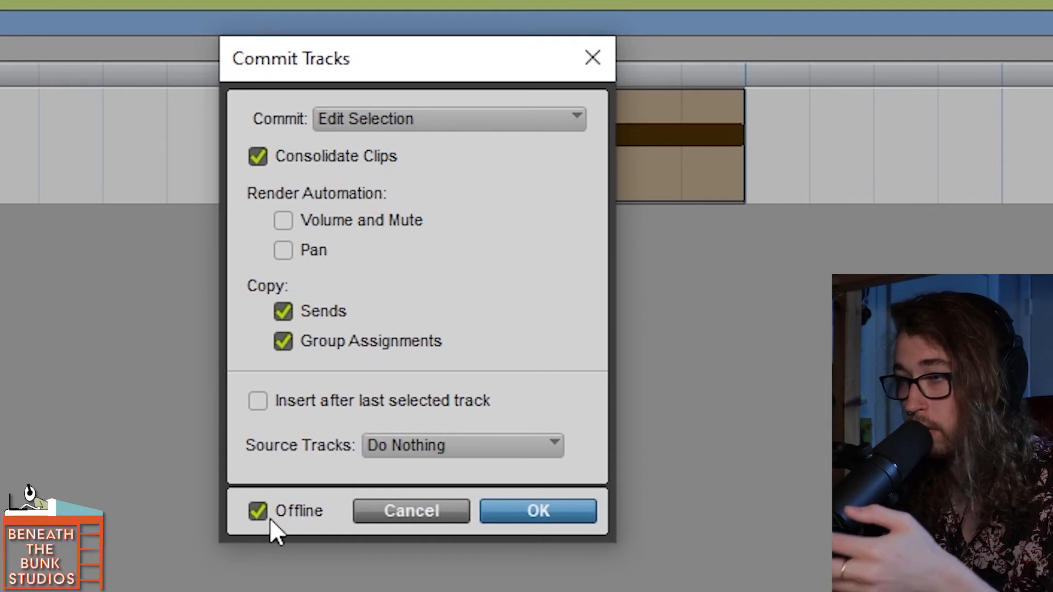
Enable Insert after last selected track, keep Source Tracks at Do Nothing, and run the commit offline
left_click(438, 454)
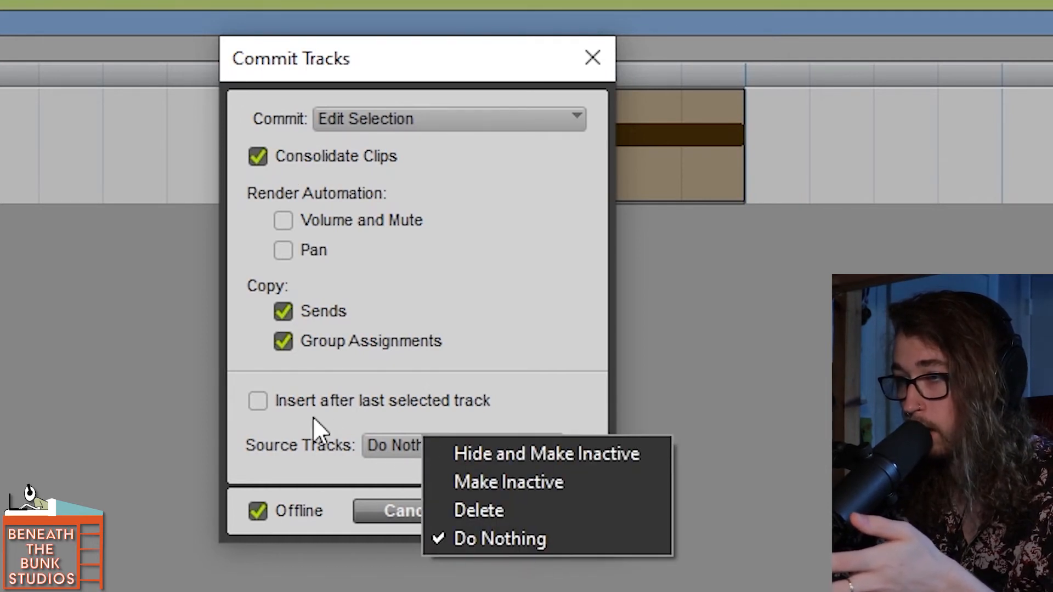
left_click(279, 405)
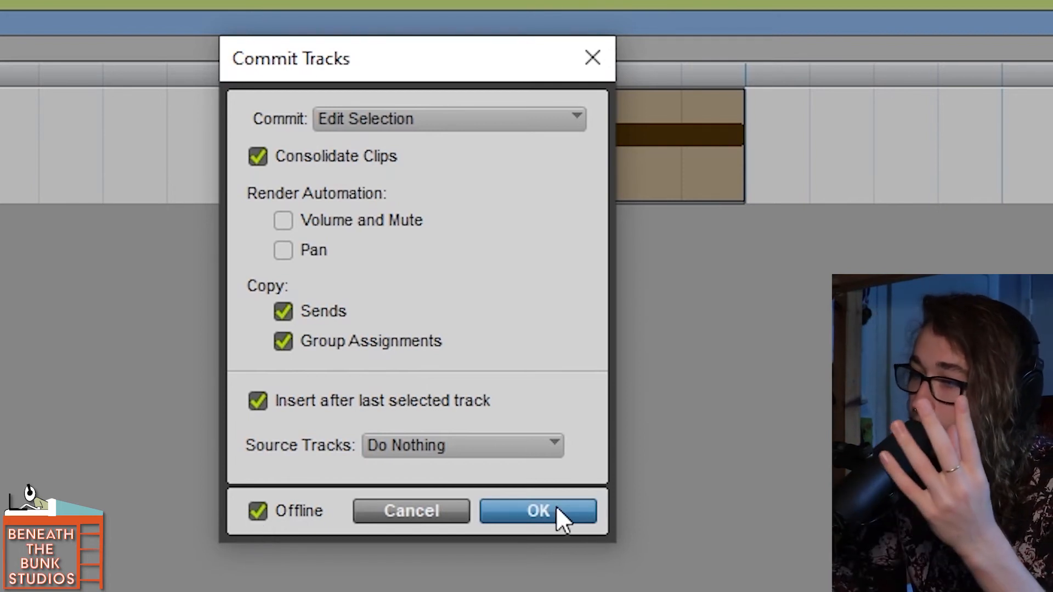
left_click(540, 510)
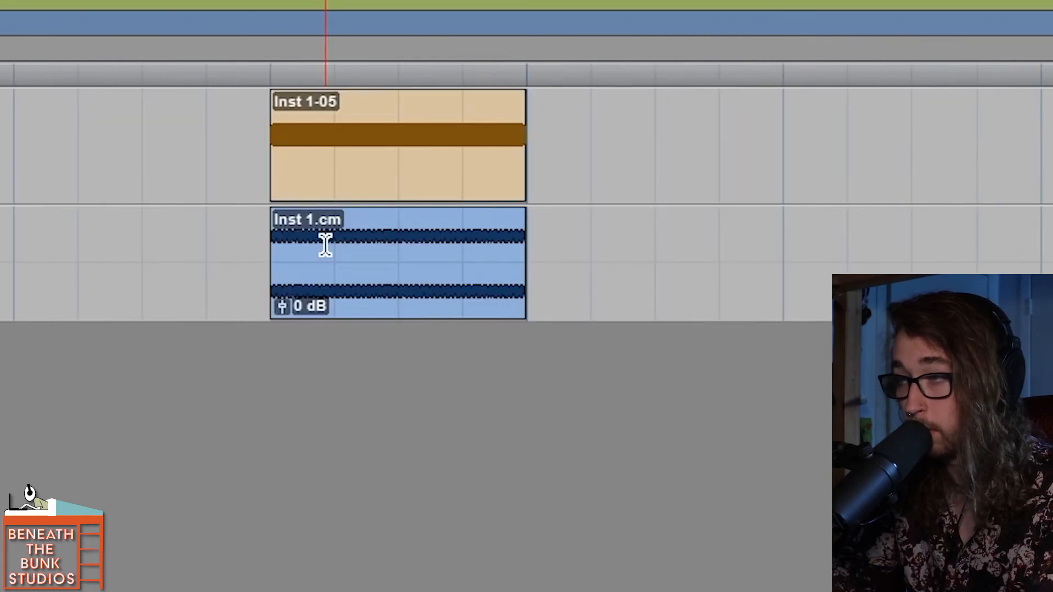
Delete the second quarter of the committed Inst 1.cm audio clip
left_click_drag(336, 240, 399, 240)
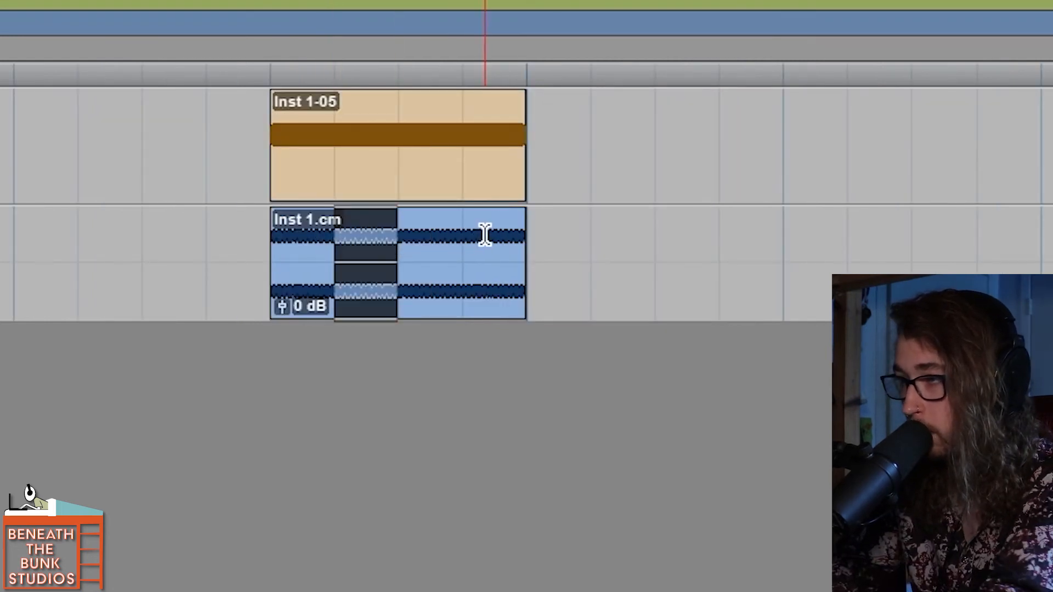
key("Delete")
left_click(258, 263)
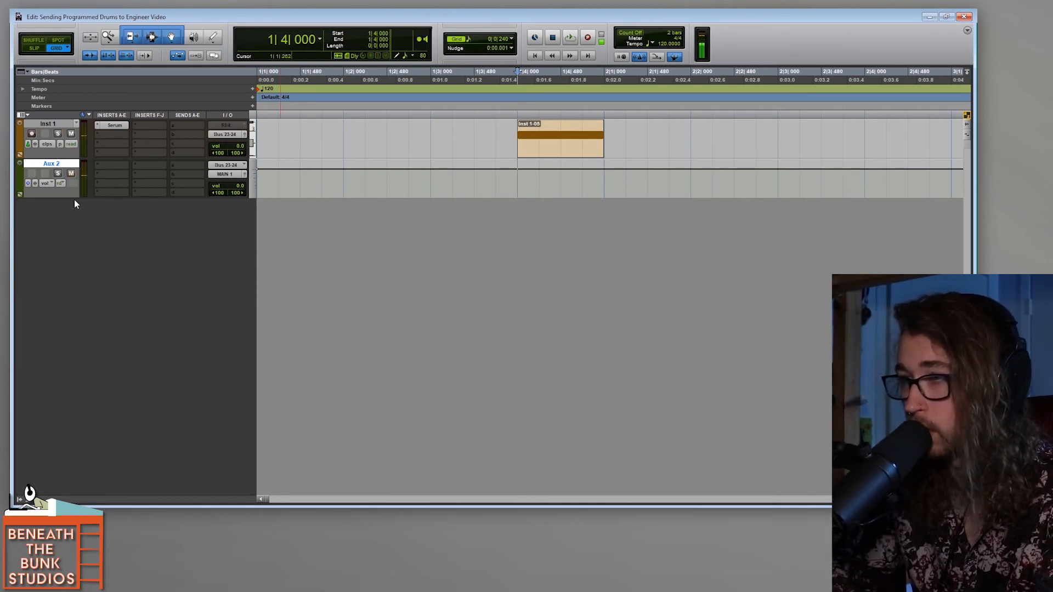
Check the signal levels and bus routing between Inst 1 and Aux 2, selecting each track in turn
key("space")
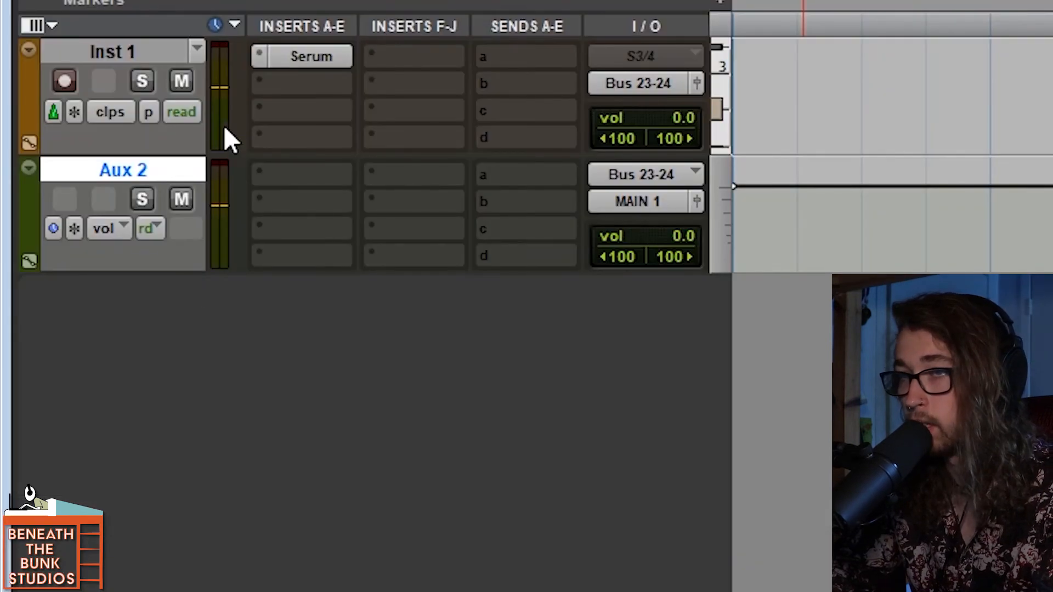
left_click(171, 49)
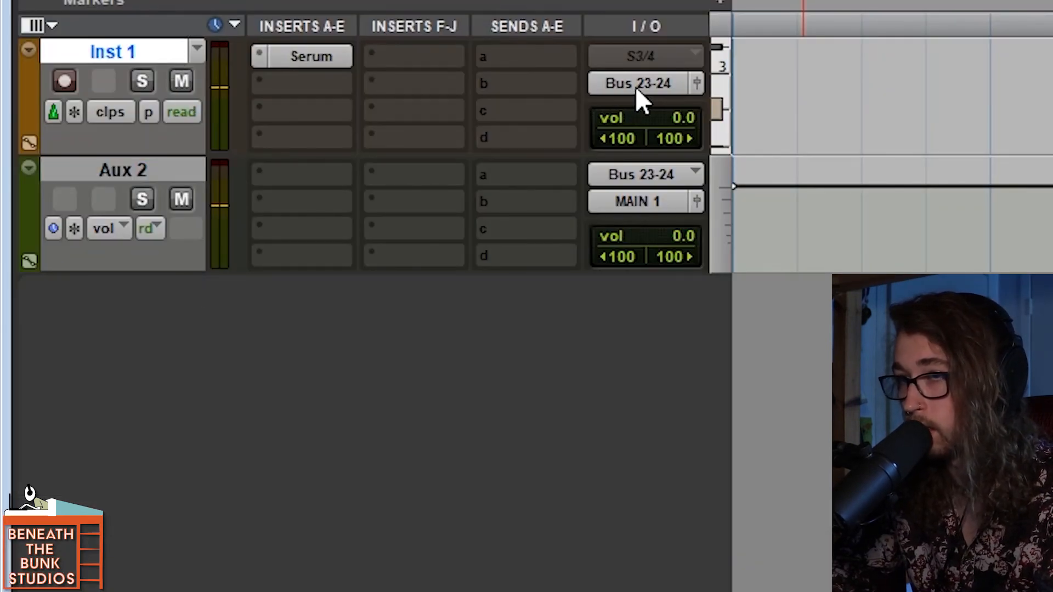
left_click(150, 175)
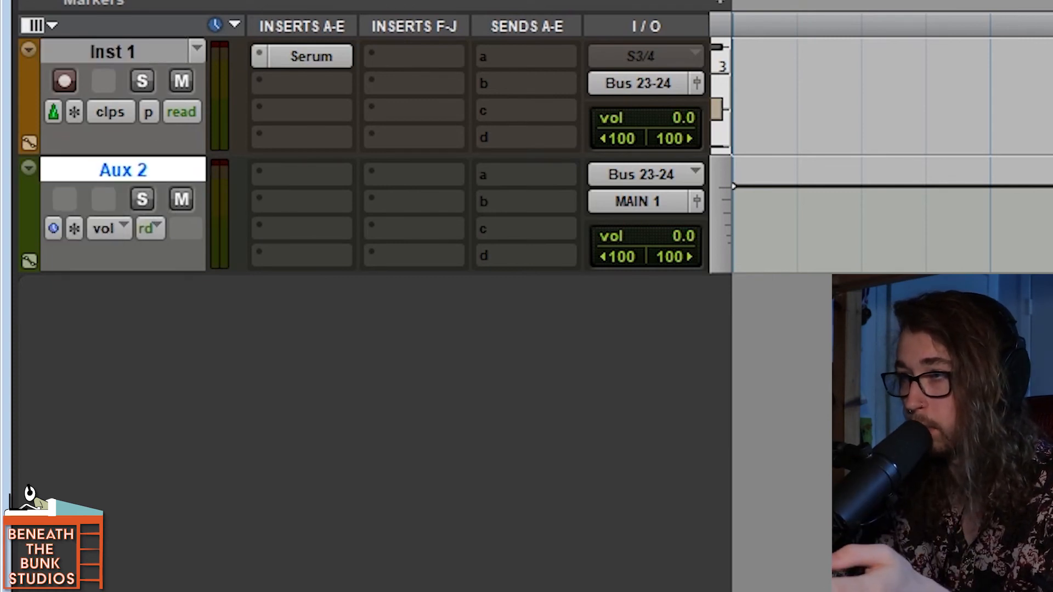
left_click(121, 52)
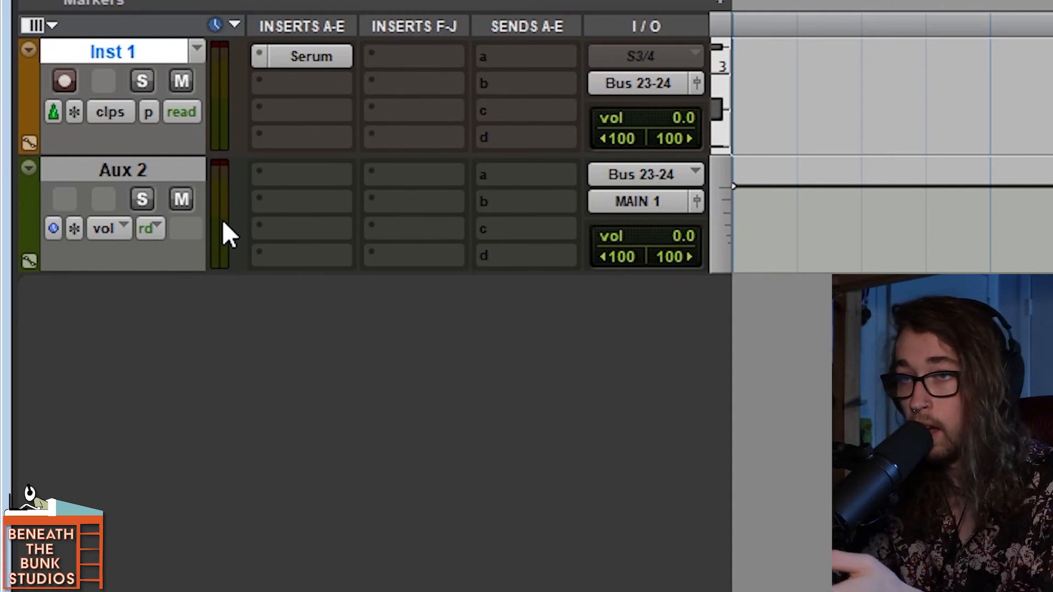
Try soloing Inst 1 while it feeds Aux 2, toggling its solo on, off and on again
left_click(148, 76)
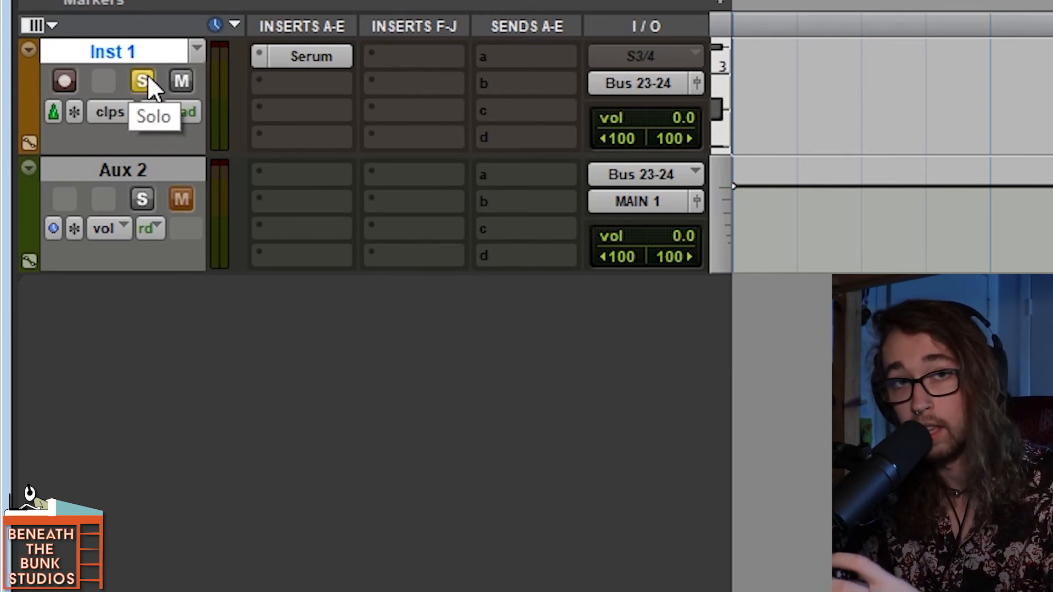
left_click(147, 75)
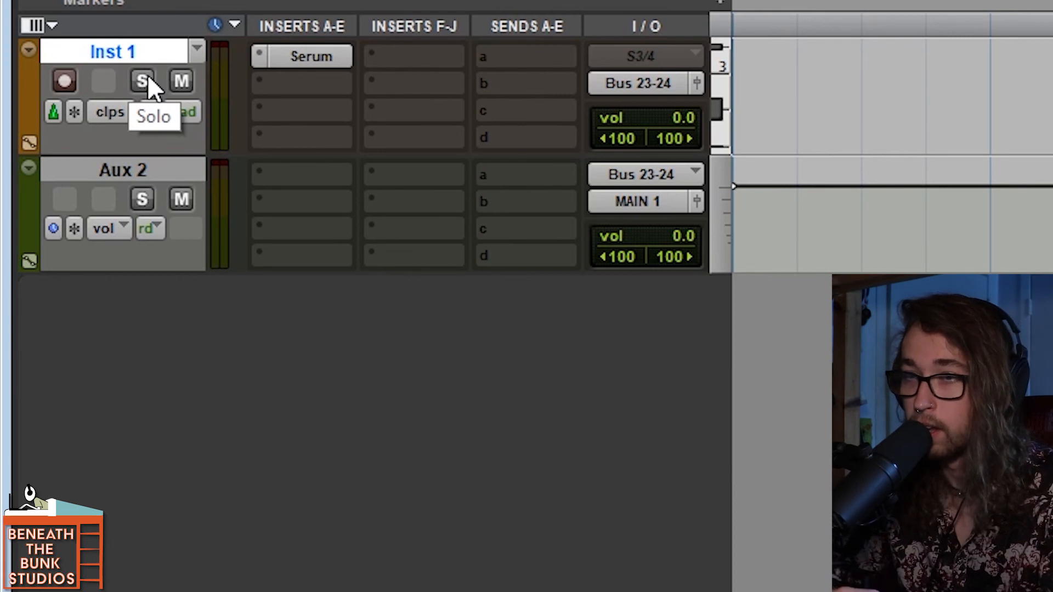
left_click(147, 75)
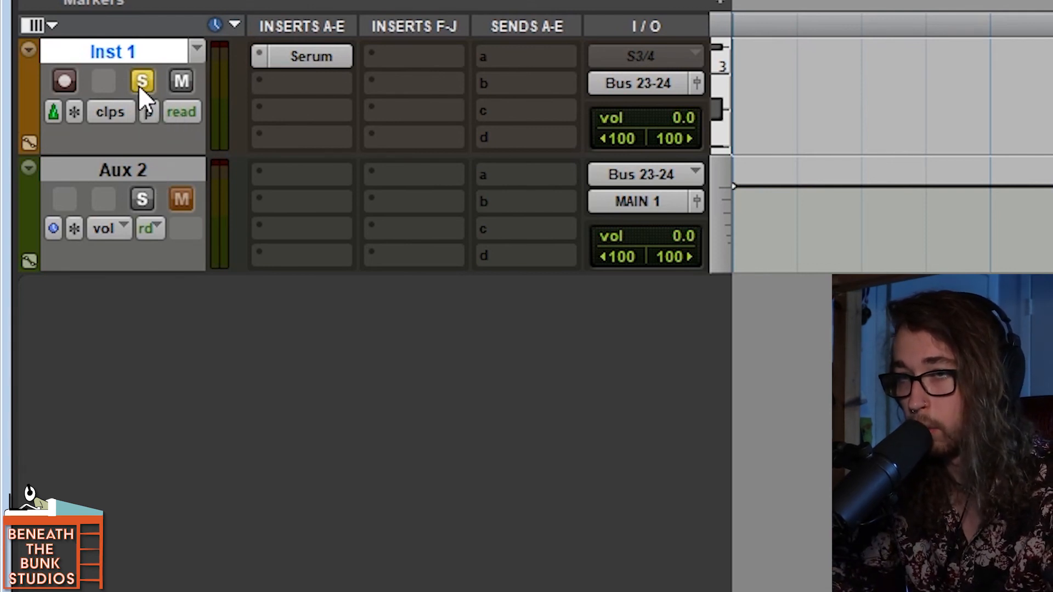
Make the Aux 2 track solo safe and solo Inst 1 again
left_click(139, 84)
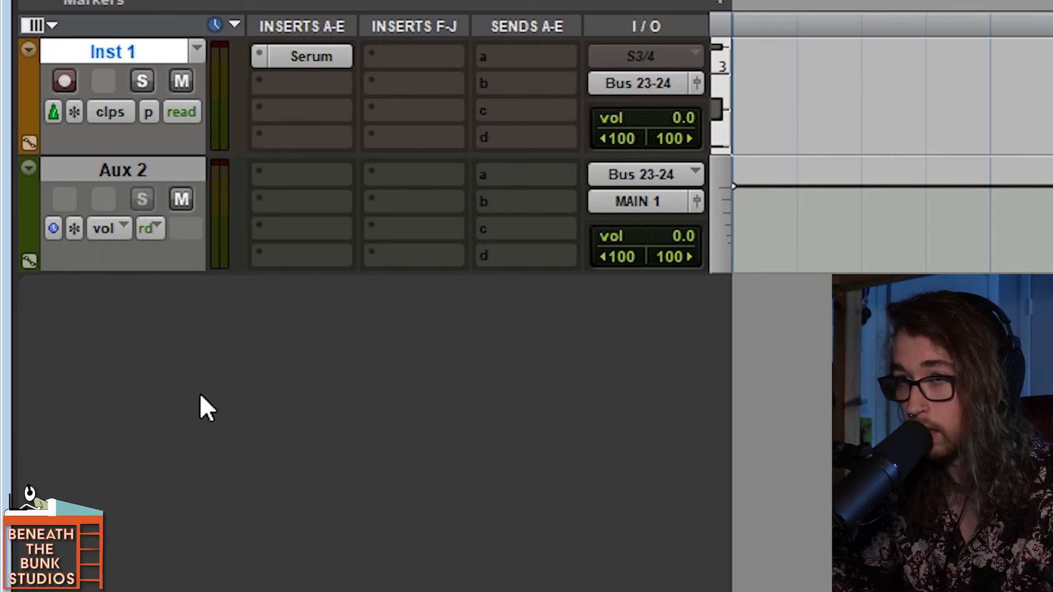
left_click(142, 83)
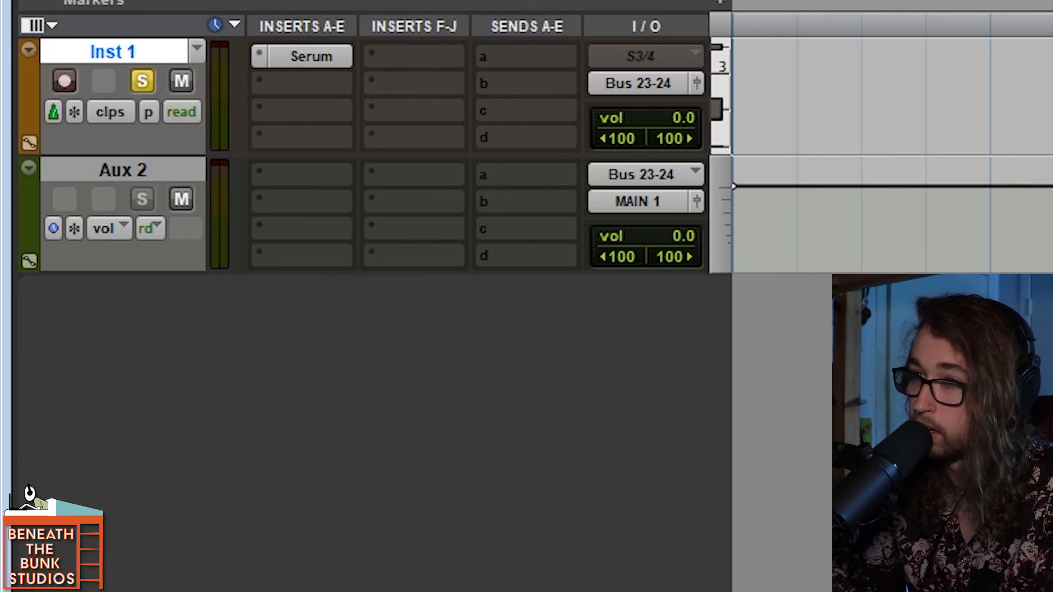